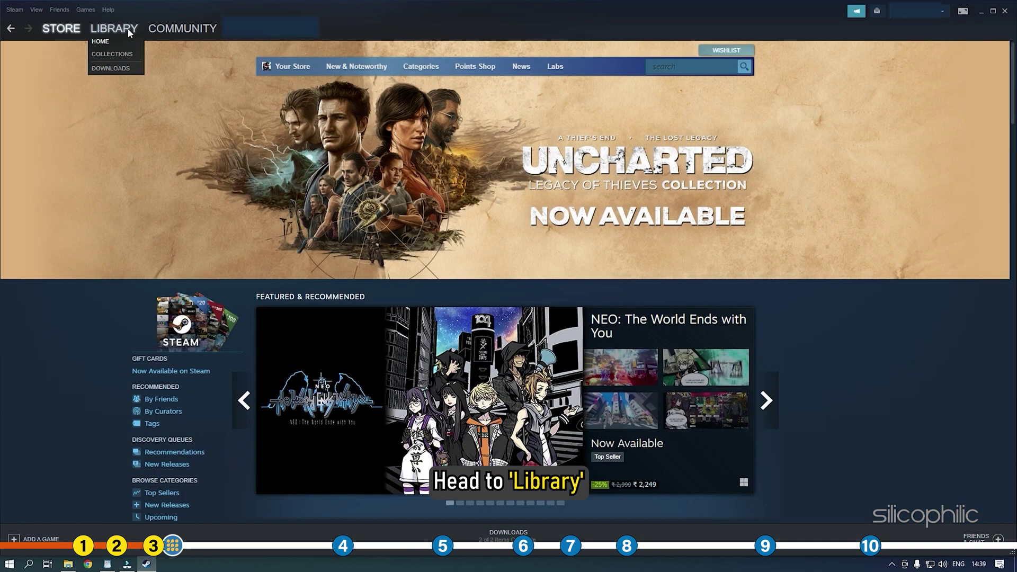
Start Steam's file integrity check for A Plague Tale: Requiem under Properties > Local Files
{"action": "left_click", "coordinate": [130, 33]}
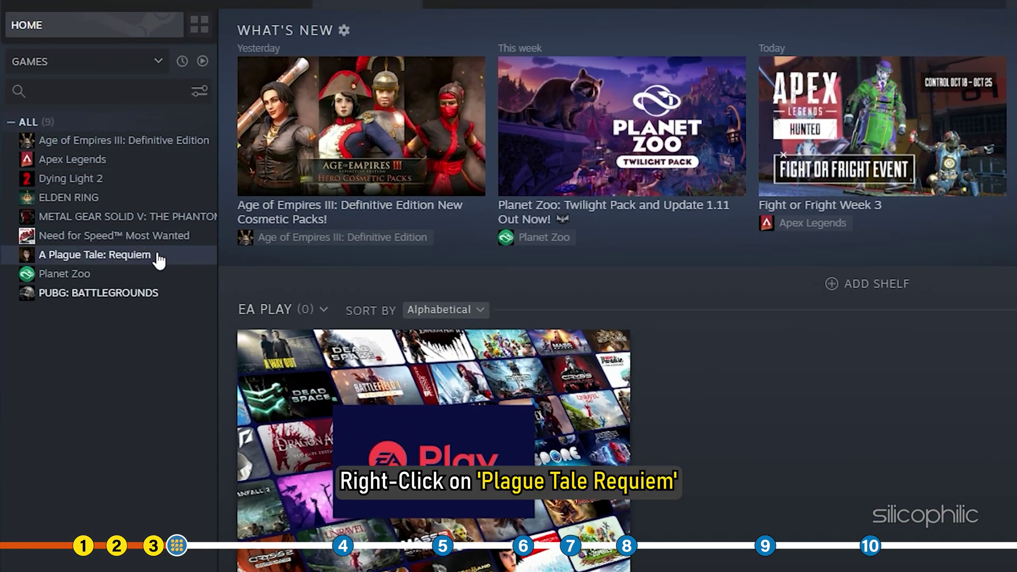
{"action": "left_click", "coordinate": [106, 206]}
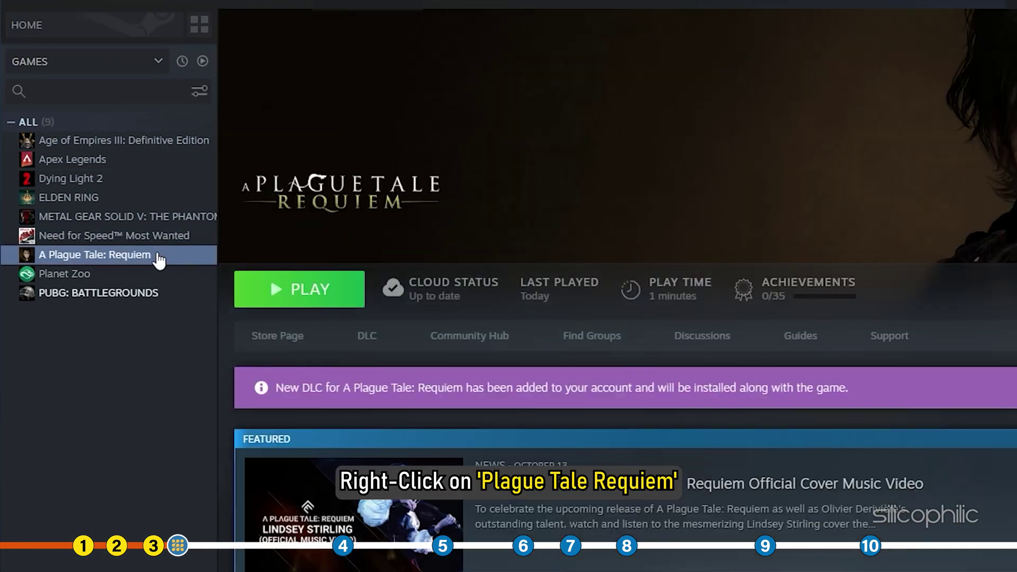
{"action": "right_click", "coordinate": [158, 255]}
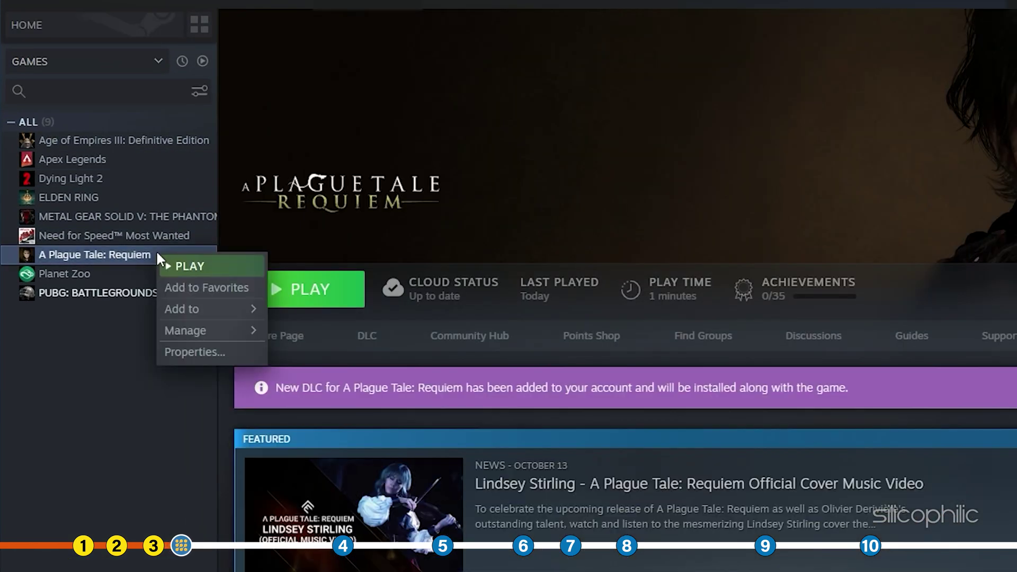
{"action": "mouse_move", "coordinate": [214, 315]}
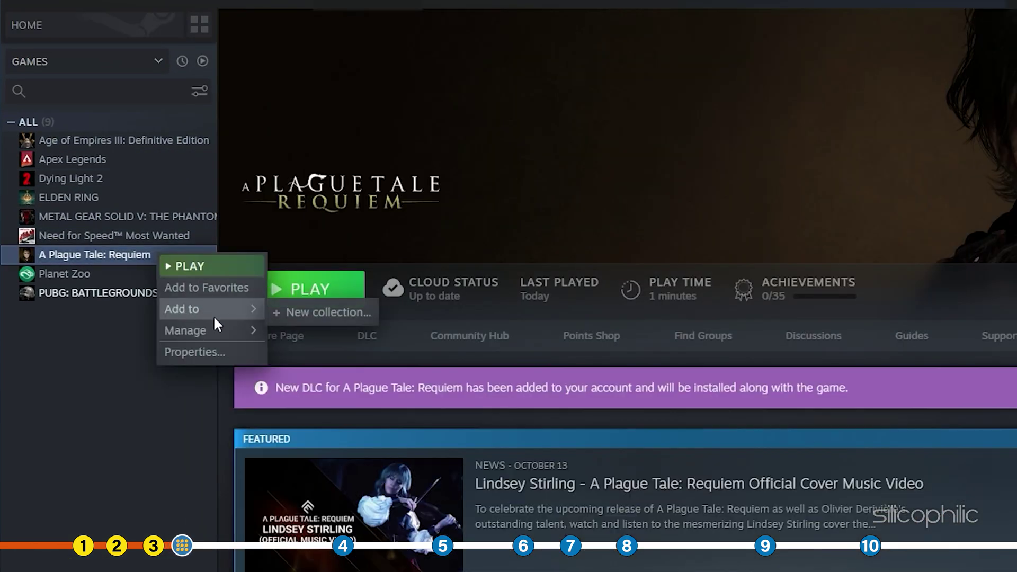
{"action": "left_click", "coordinate": [232, 353]}
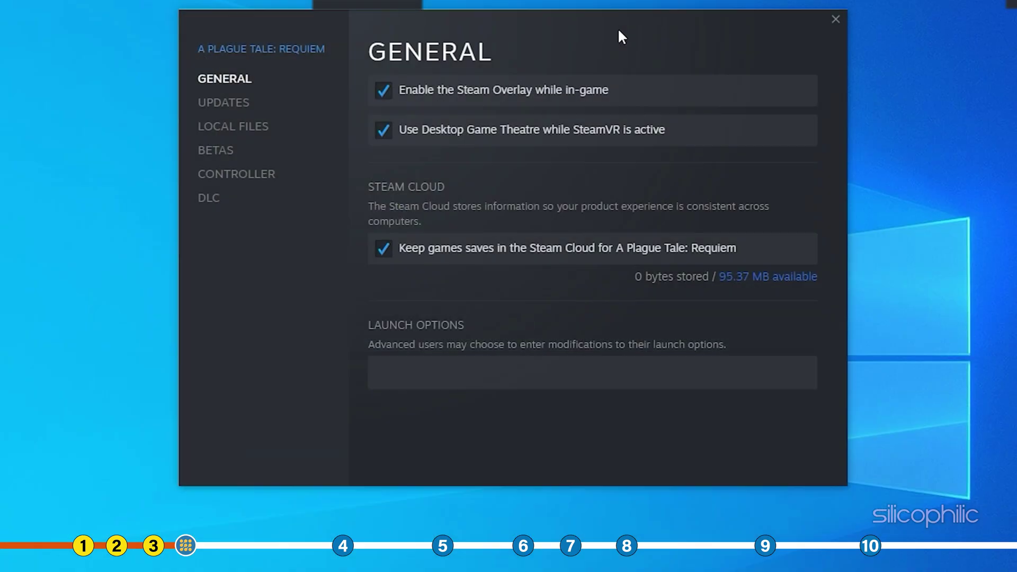
{"action": "left_click", "coordinate": [270, 129]}
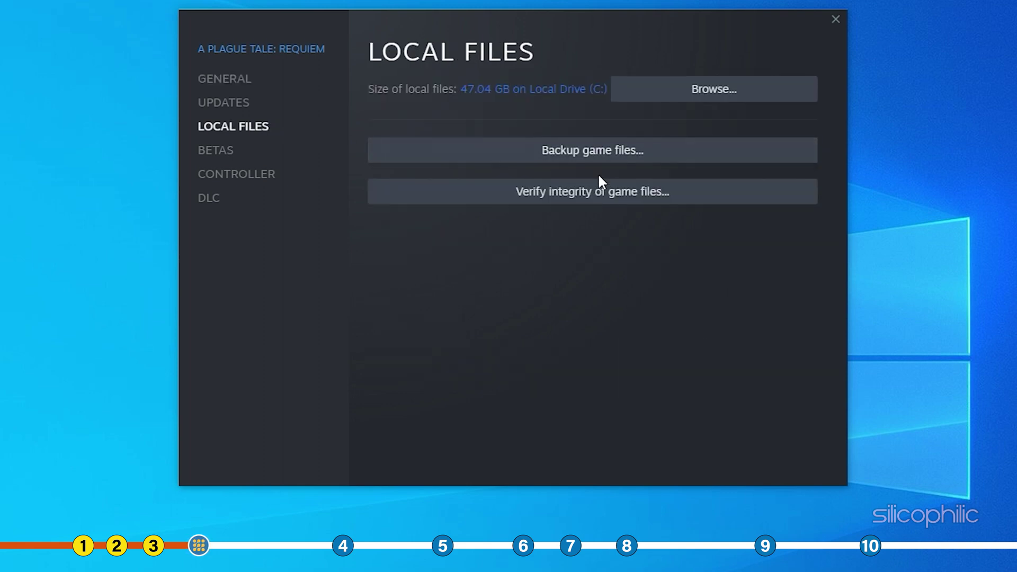
{"action": "left_click", "coordinate": [674, 199]}
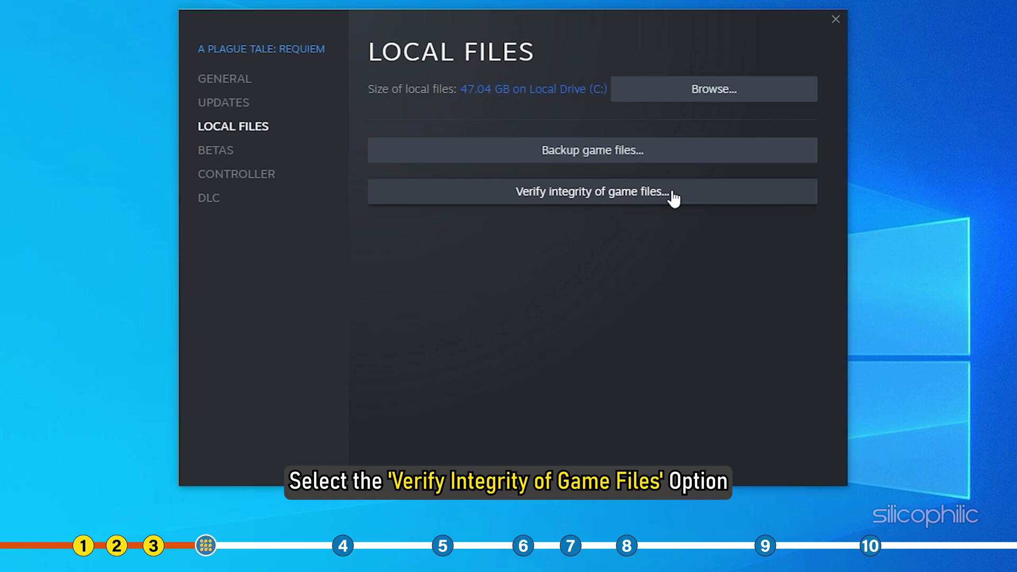
{"action": "left_click", "coordinate": [674, 198]}
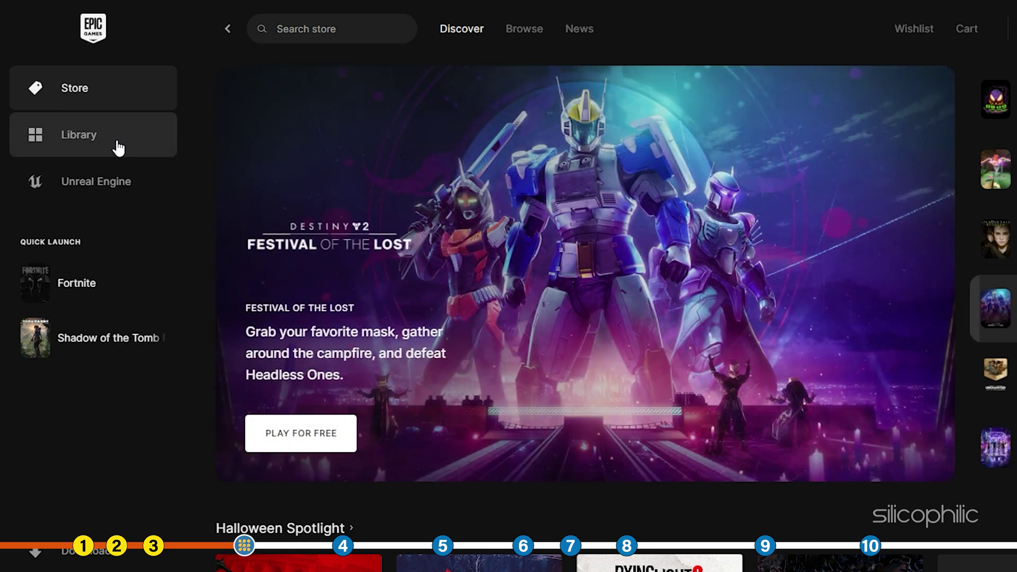
Run VERIFY on Shadow of the Tomb Raider via Manage in the Epic Games library
{"action": "left_click", "coordinate": [101, 150]}
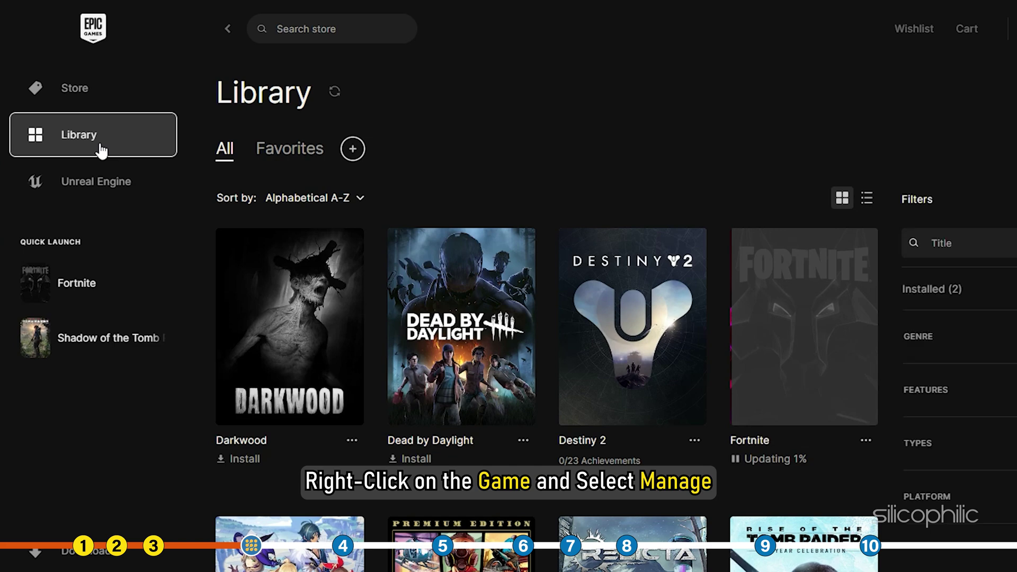
{"action": "scroll", "coordinate": [437, 196], "scroll_direction": "down", "scroll_amount": 6}
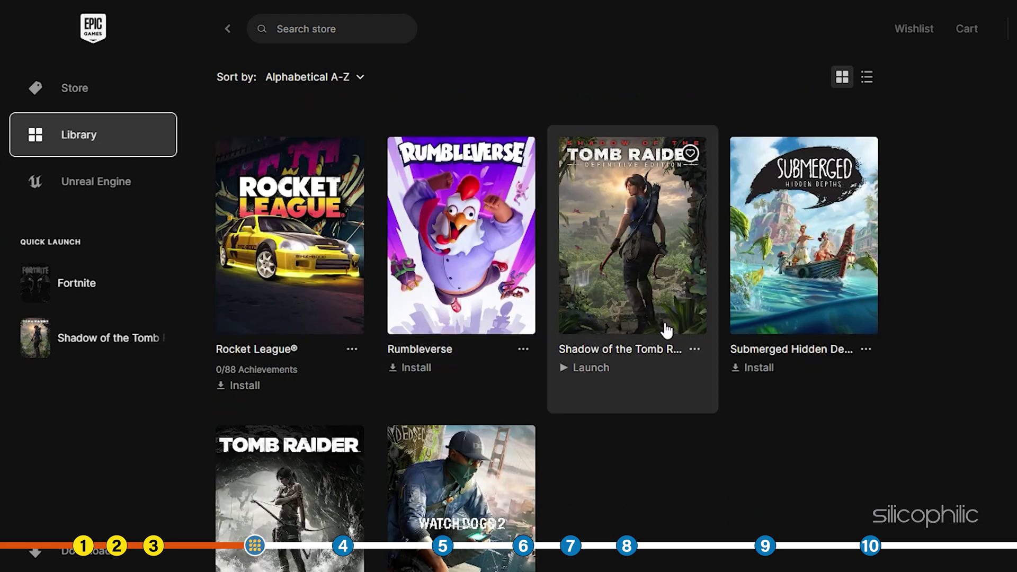
{"action": "right_click", "coordinate": [666, 277]}
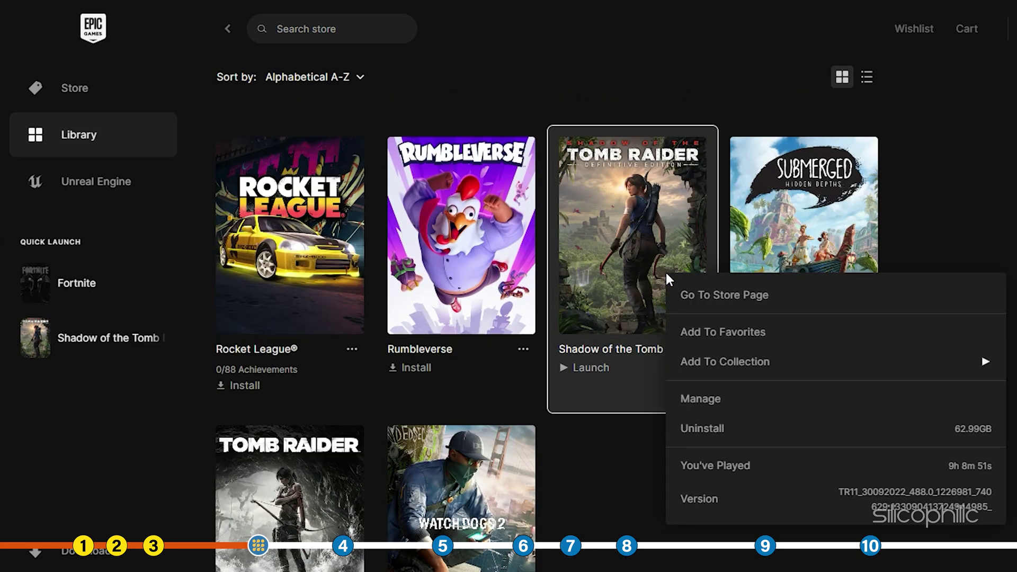
{"action": "left_click", "coordinate": [733, 405]}
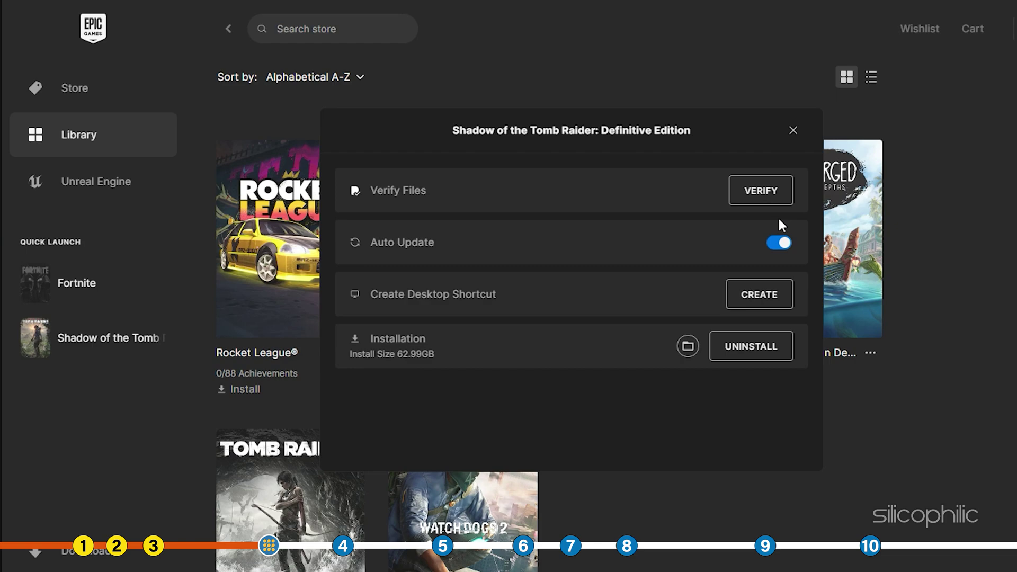
{"action": "left_click", "coordinate": [785, 199]}
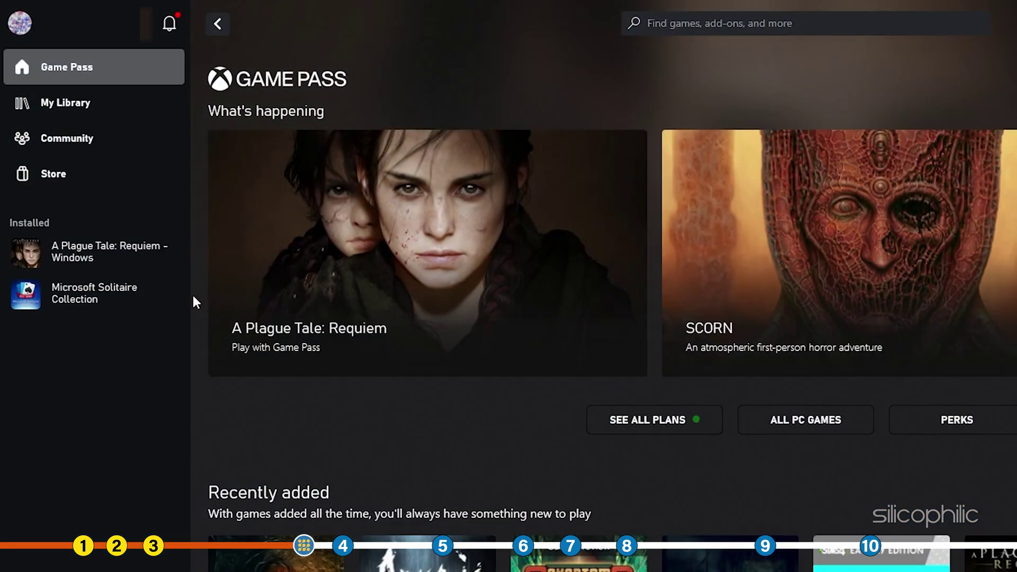
Run and confirm Verify and Repair on A Plague Tale: Requiem from its Manage > Files tab
{"action": "right_click", "coordinate": [87, 246]}
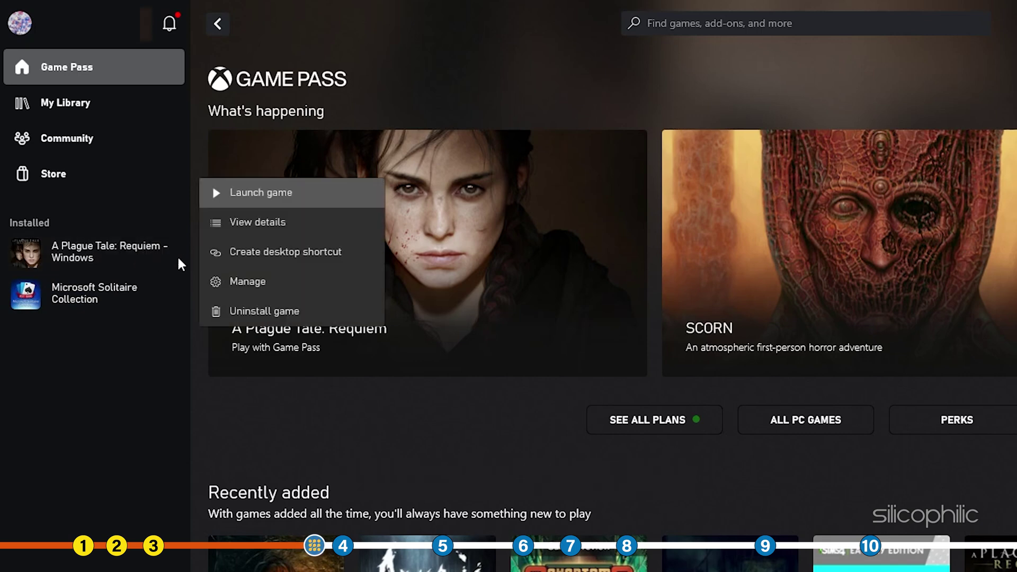
{"action": "left_click", "coordinate": [260, 286]}
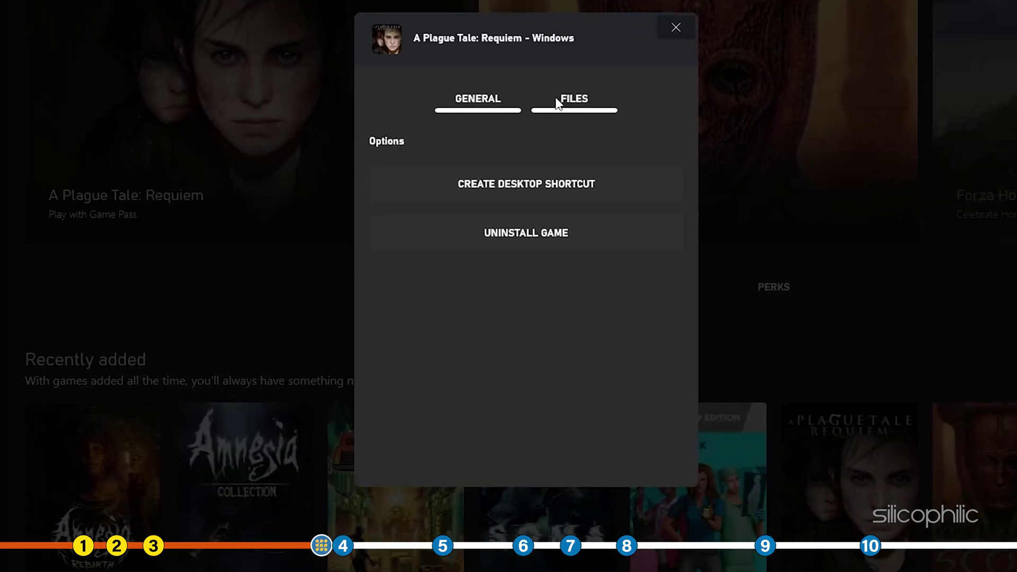
{"action": "left_click", "coordinate": [595, 101]}
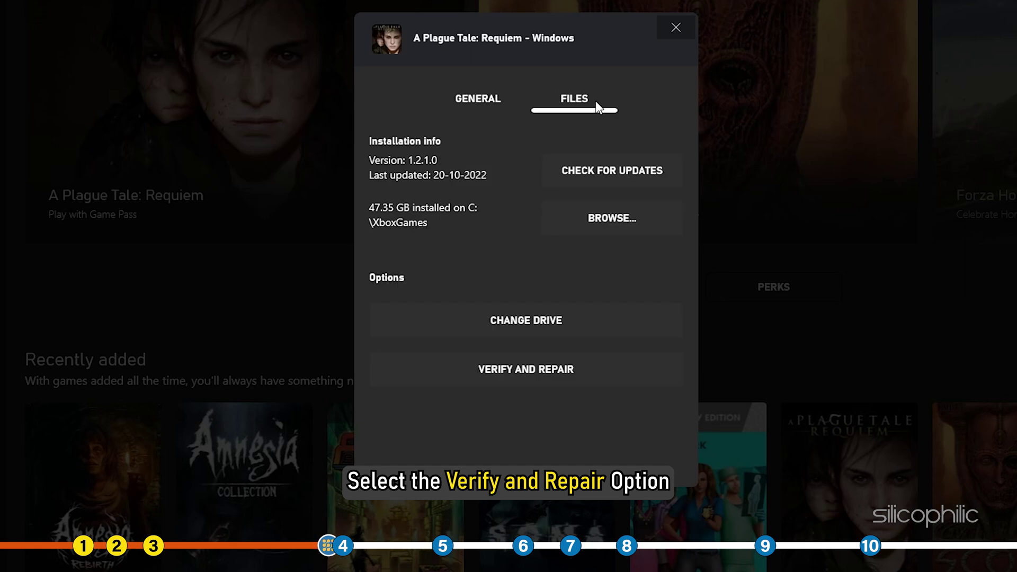
{"action": "left_click", "coordinate": [605, 369]}
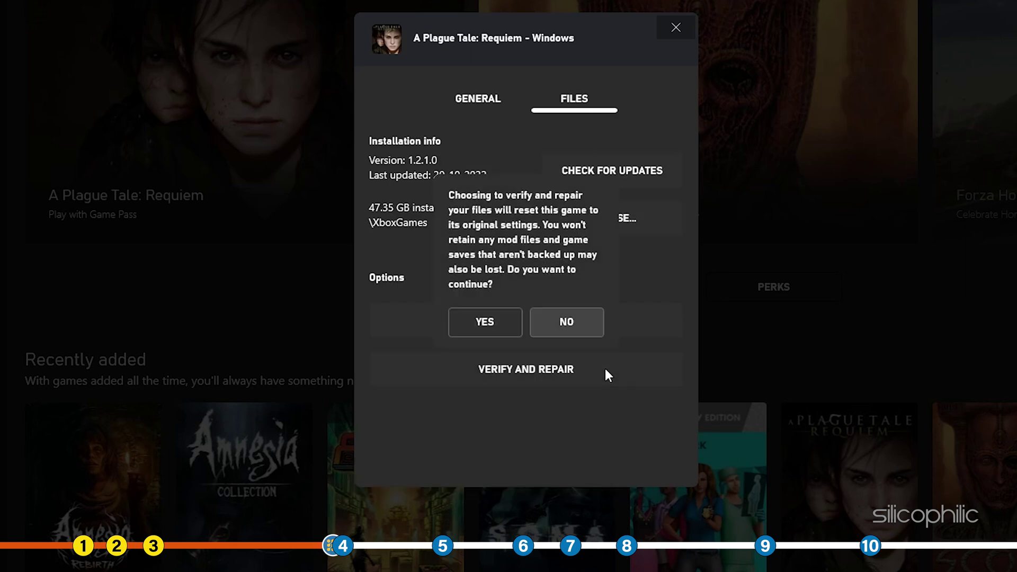
{"action": "left_click", "coordinate": [508, 321]}
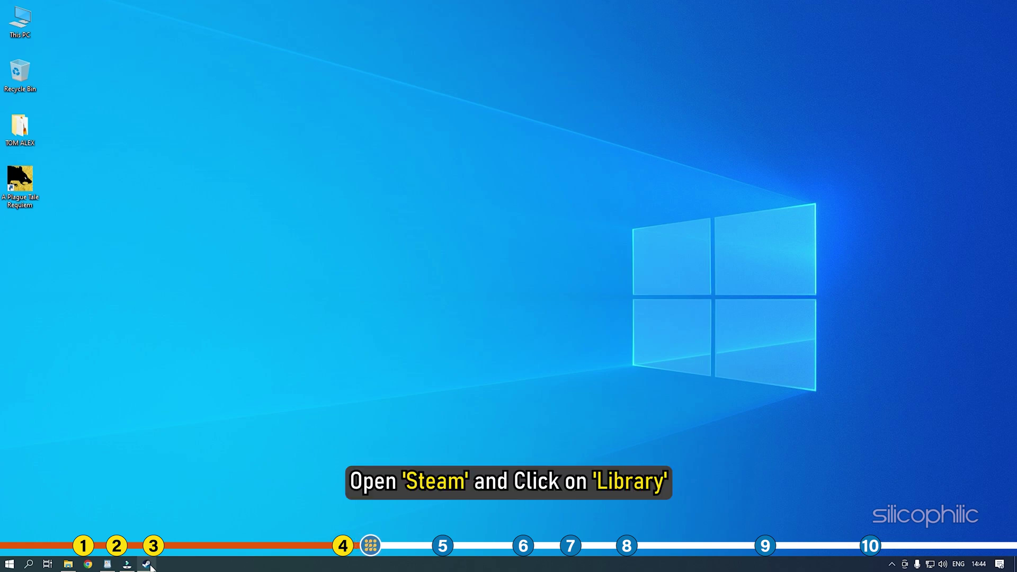
Open A Plague Tale: Requiem's Properties from the Steam library's context menu
{"action": "left_click", "coordinate": [149, 564]}
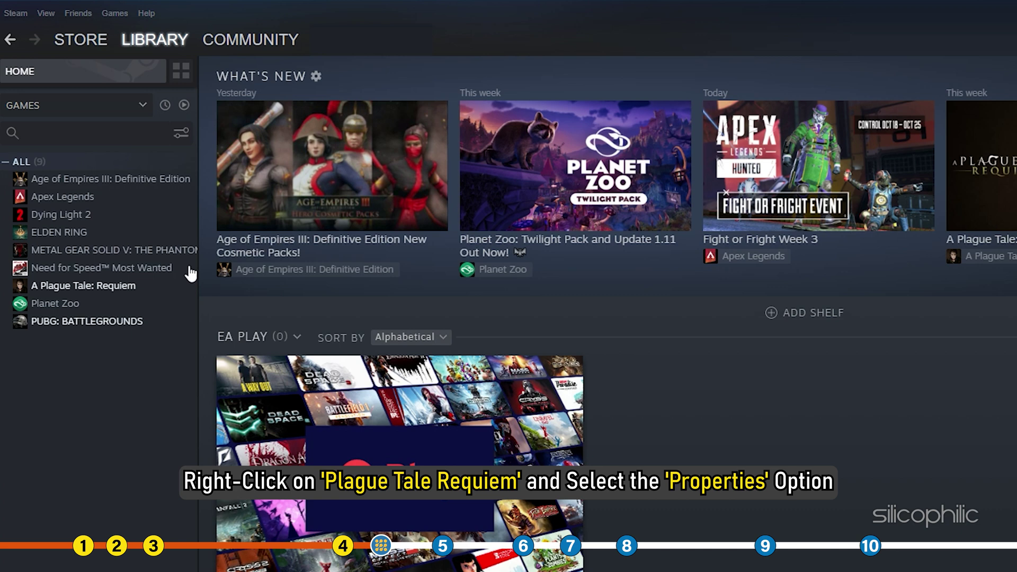
{"action": "right_click", "coordinate": [137, 285]}
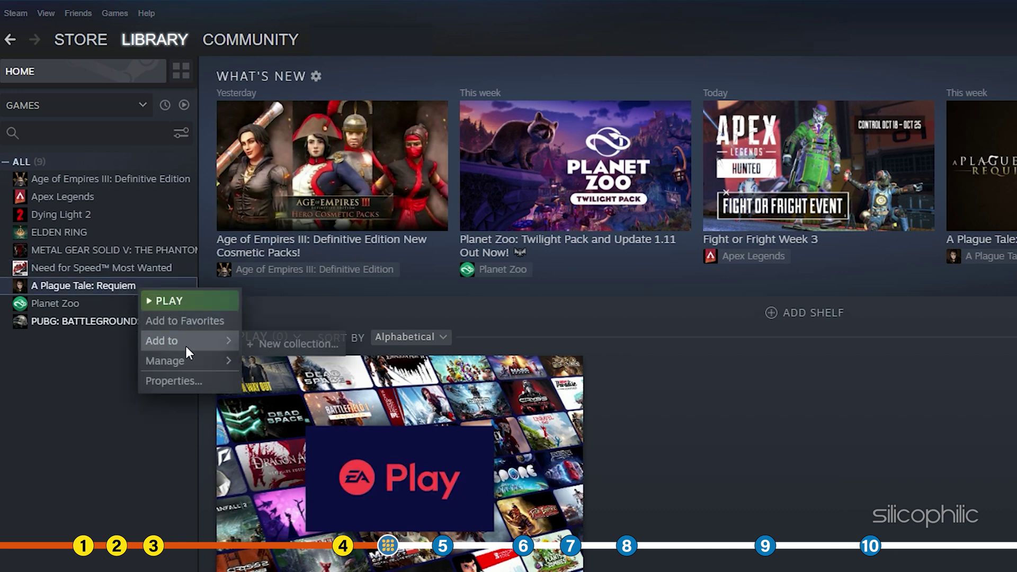
{"action": "left_click", "coordinate": [214, 381]}
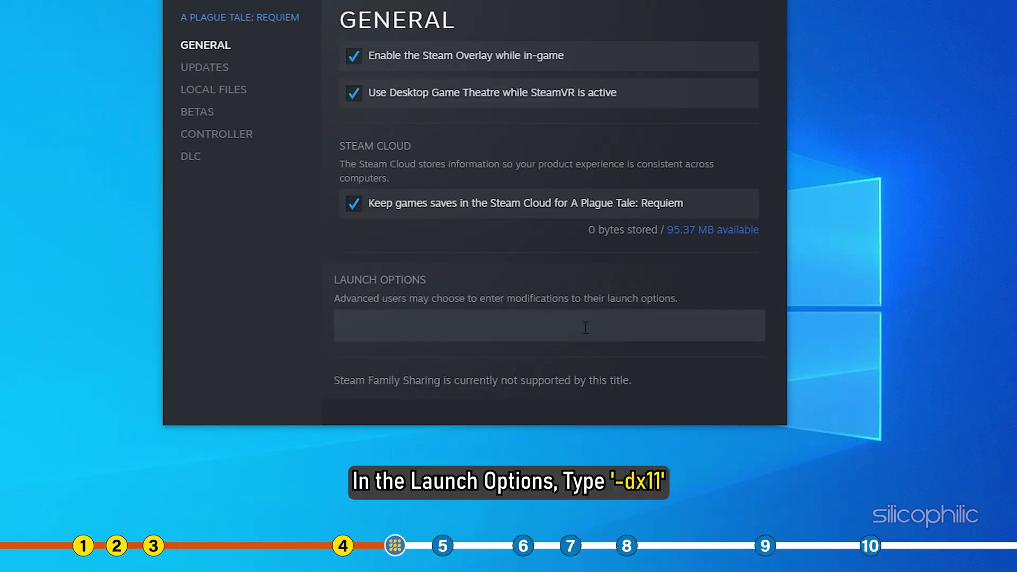
Enter -dx12 as the game's launch option, correcting an initial -dx11
{"action": "left_click", "coordinate": [424, 324]}
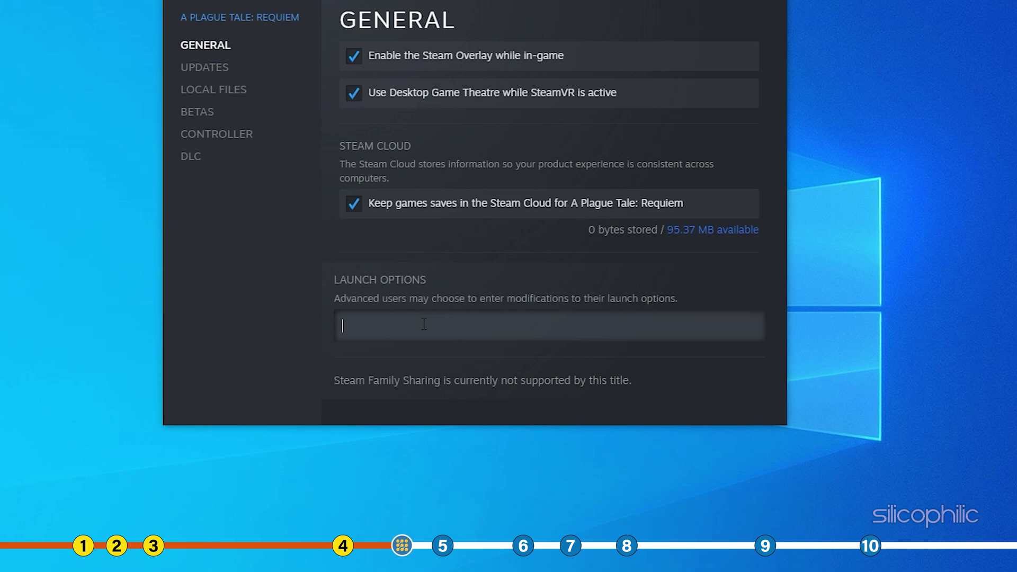
{"action": "type", "text": "-d"}
{"action": "type", "text": "x"}
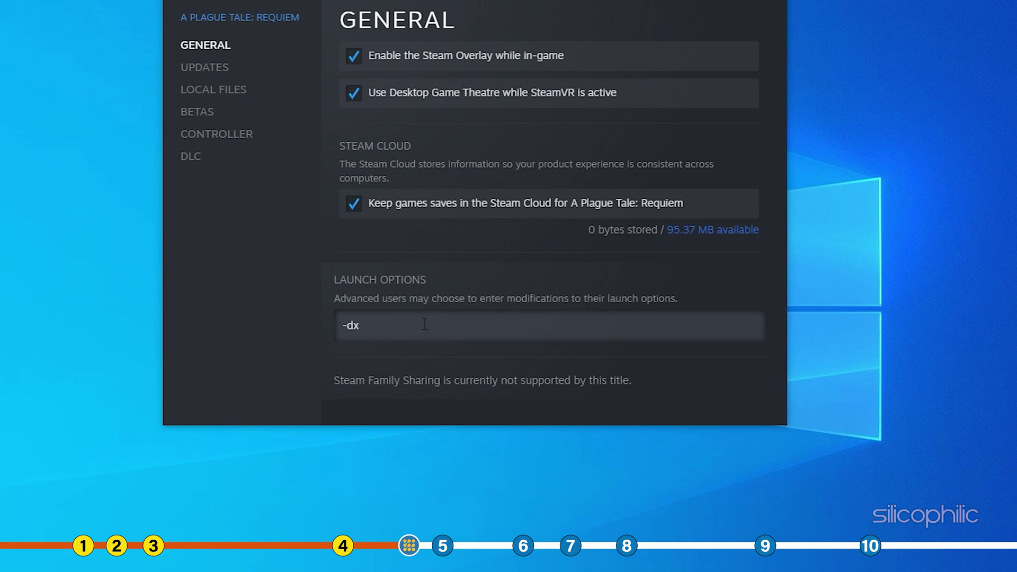
{"action": "type", "text": "11"}
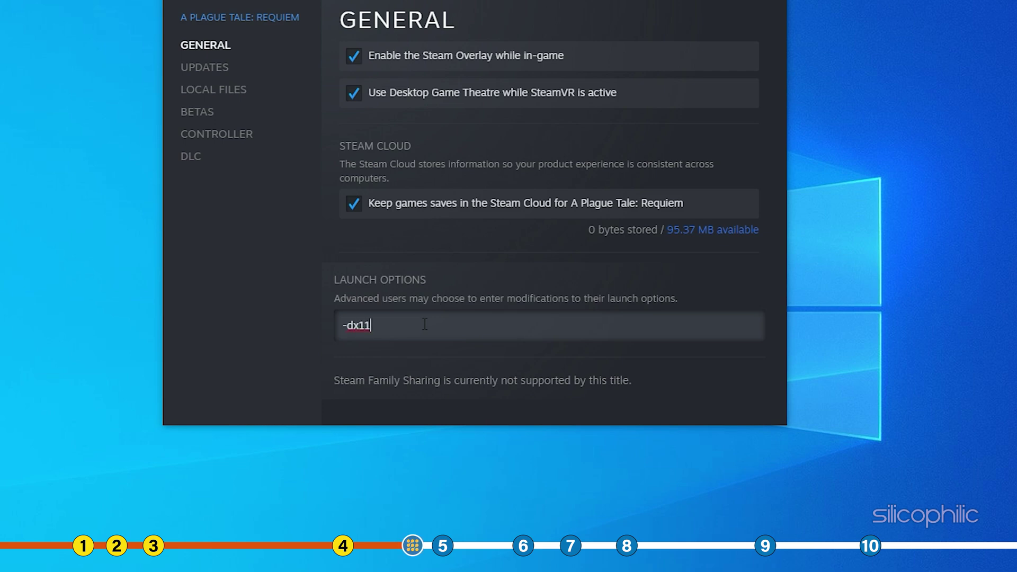
{"action": "key", "text": "BackSpace"}
{"action": "key", "text": "BackSpace"}
{"action": "key", "text": "BackSpace"}
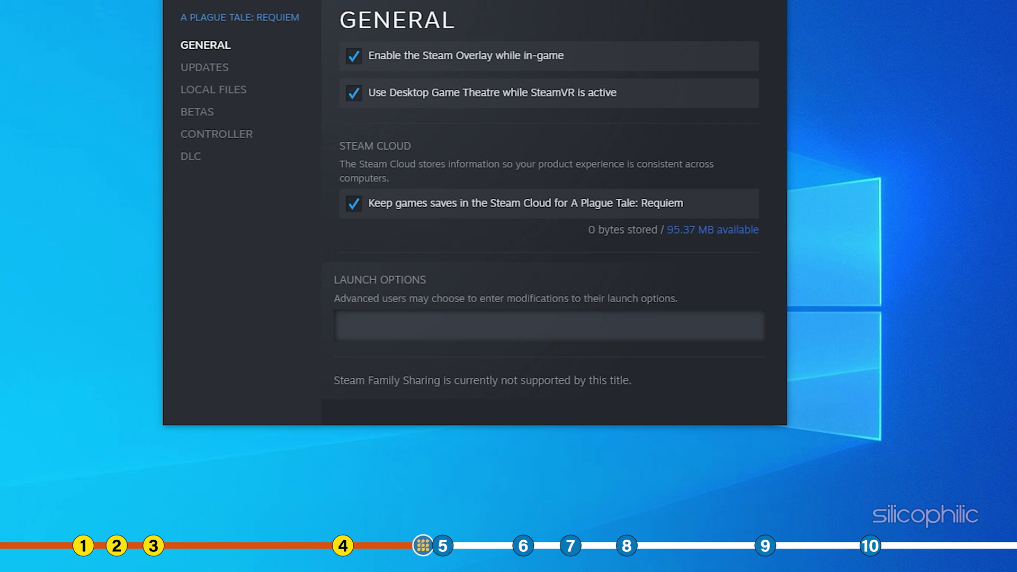
{"action": "type", "text": "-"}
{"action": "type", "text": "dx12"}
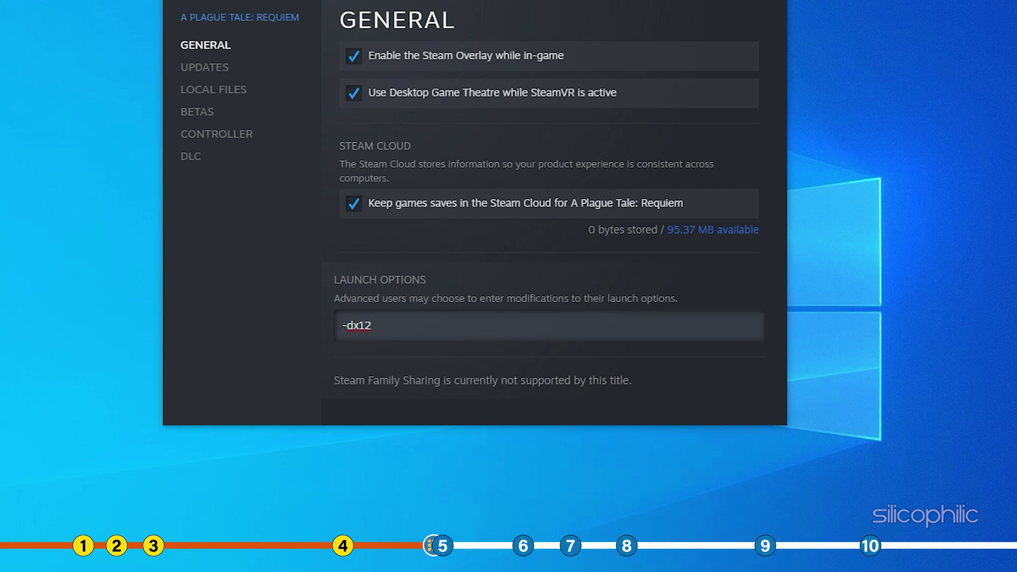
{"action": "key", "text": "Tab"}
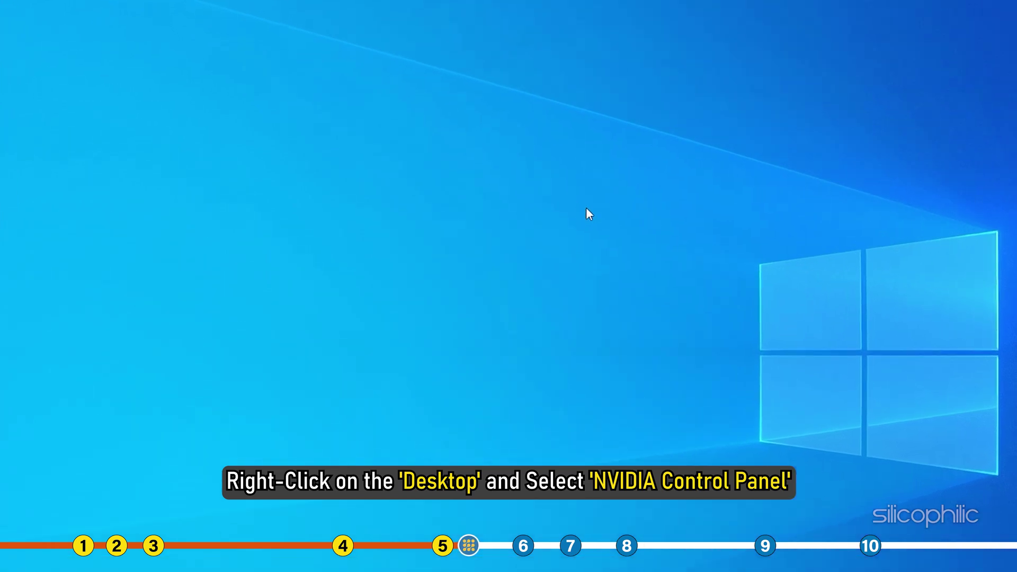
Launch NVIDIA Control Panel from the desktop's right-click menu
{"action": "right_click", "coordinate": [409, 99]}
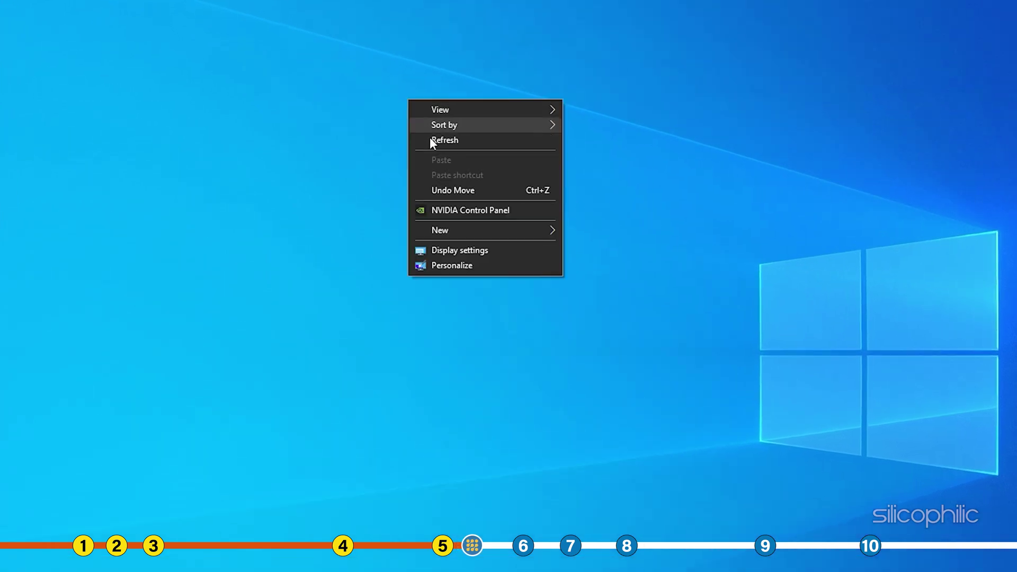
{"action": "left_click", "coordinate": [451, 210]}
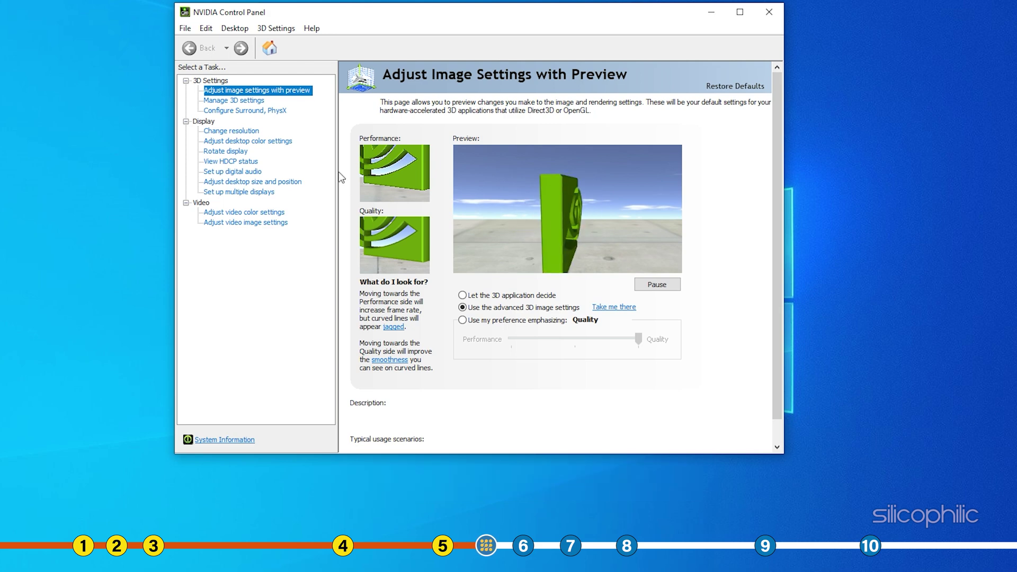
Set Vertical sync to Off in Manage 3D settings' Global Settings
{"action": "left_click", "coordinate": [256, 102]}
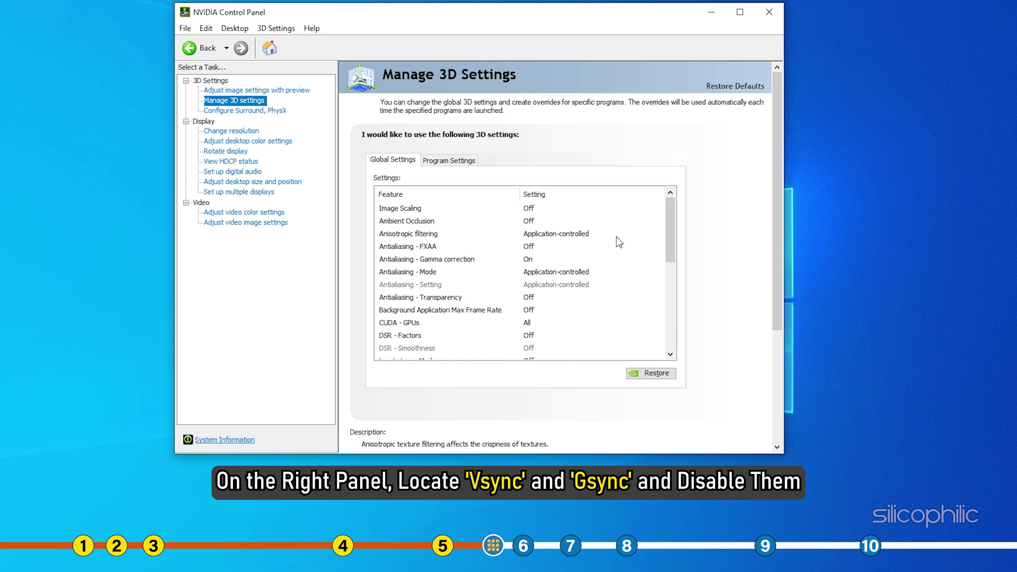
{"action": "scroll", "coordinate": [617, 240], "scroll_direction": "down", "scroll_amount": 5}
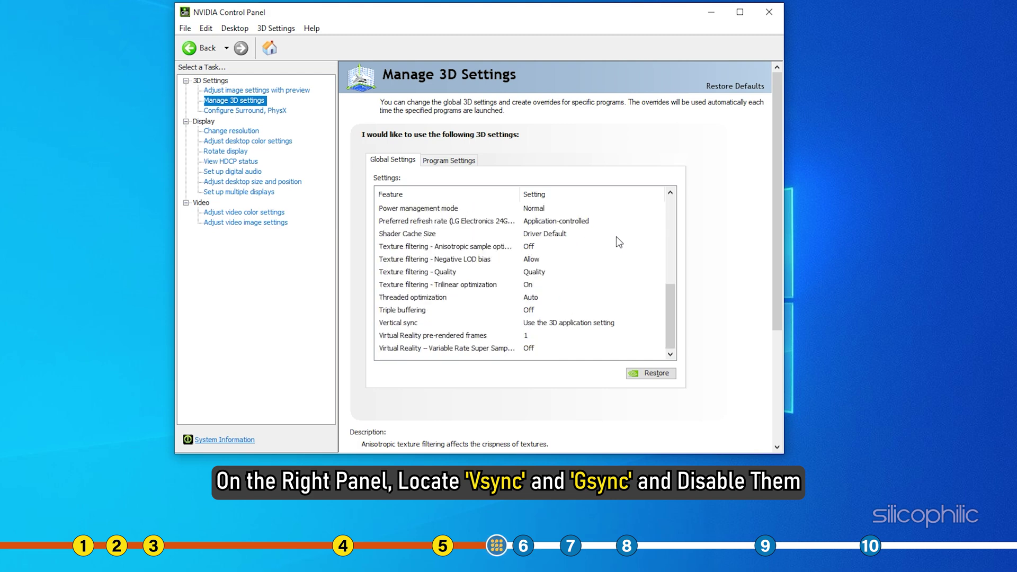
{"action": "left_click", "coordinate": [419, 322]}
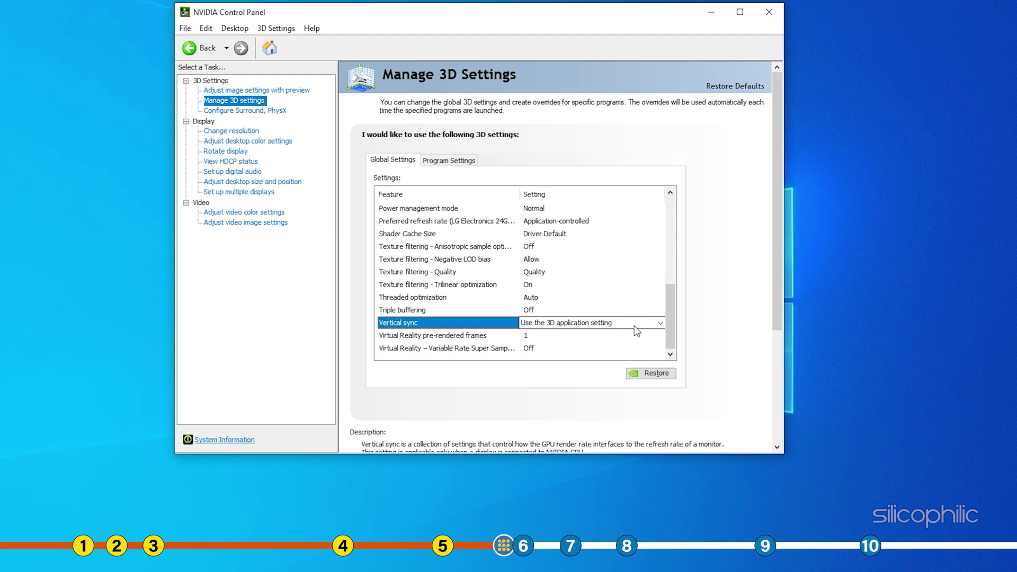
{"action": "left_click", "coordinate": [661, 323]}
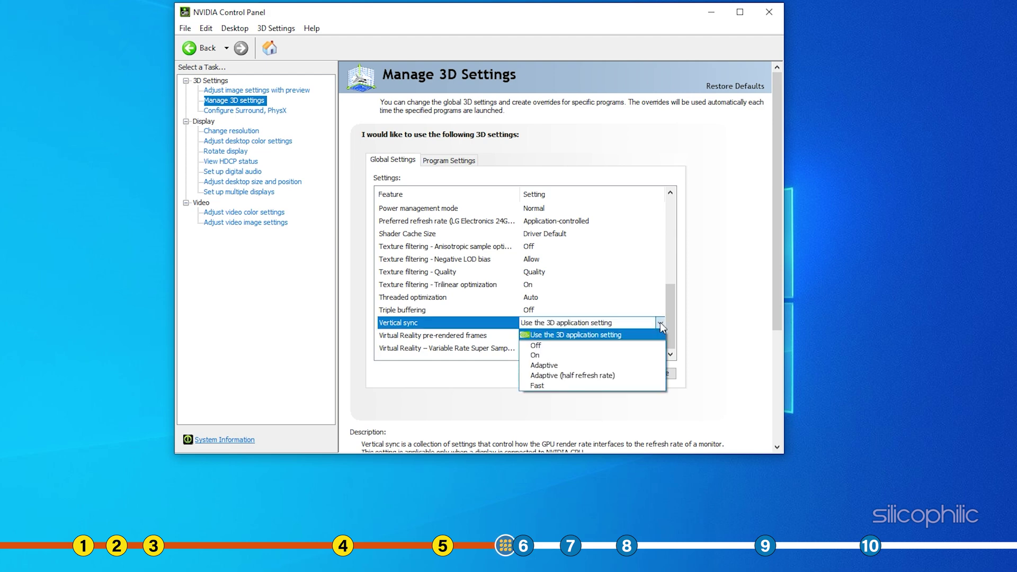
{"action": "left_click", "coordinate": [545, 341]}
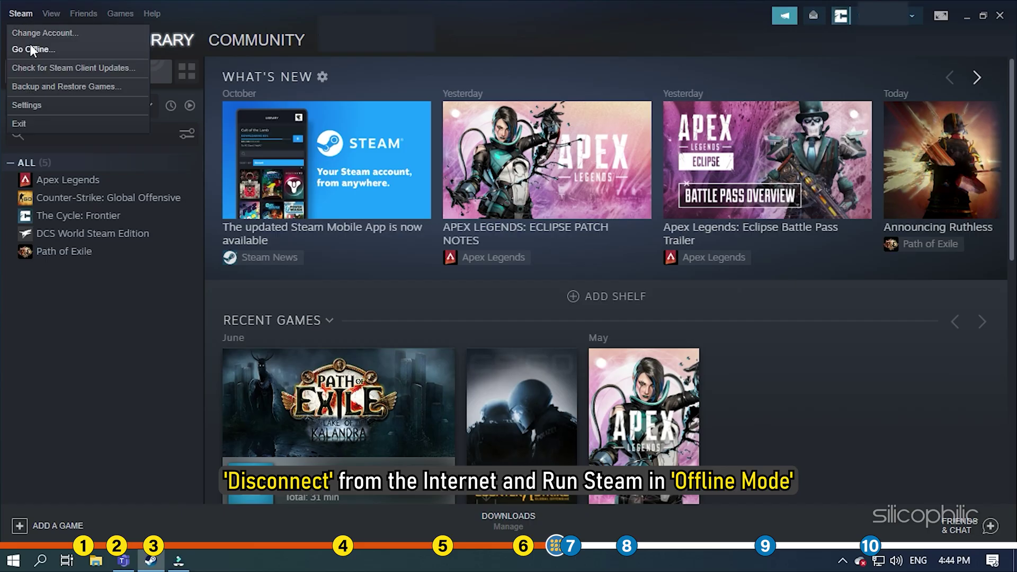
Choose Go Offline from the Steam menu and confirm ENTER OFFLINE MODE
{"action": "left_click", "coordinate": [31, 48]}
{"action": "left_click", "coordinate": [493, 323]}
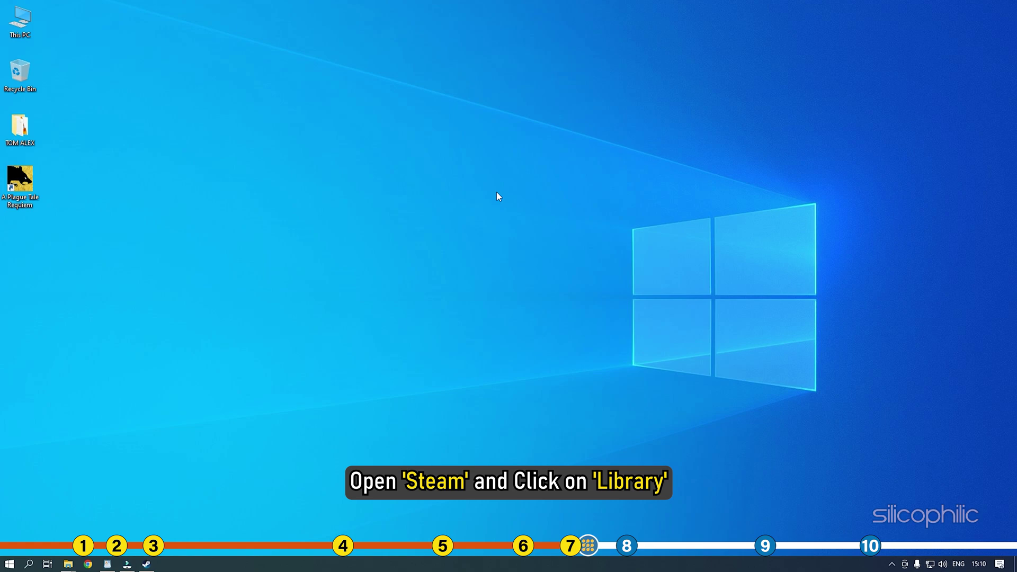
Uncheck Enable the Steam Overlay while in-game in A Plague Tale: Requiem's Properties
{"action": "left_click", "coordinate": [143, 565]}
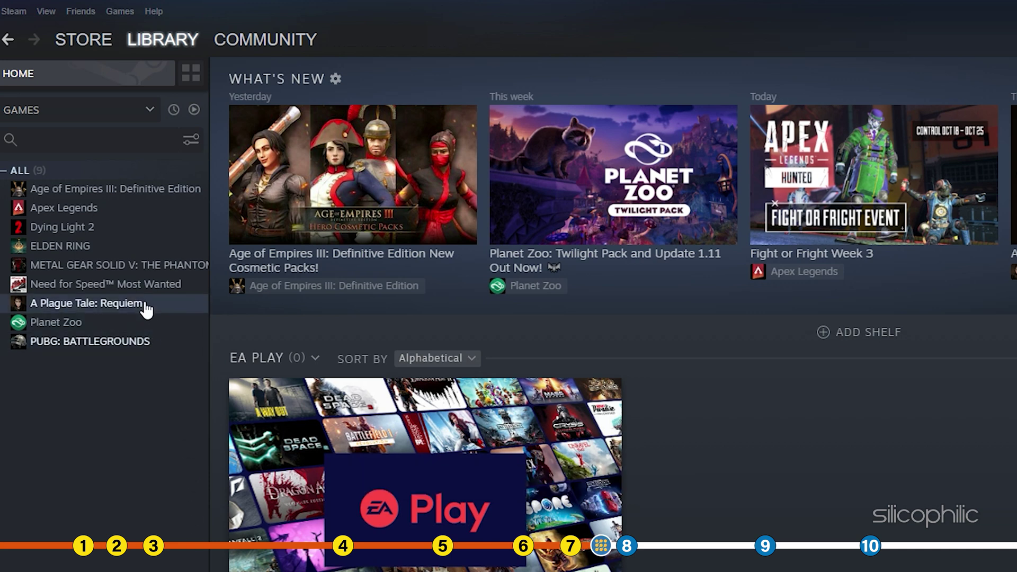
{"action": "right_click", "coordinate": [146, 308]}
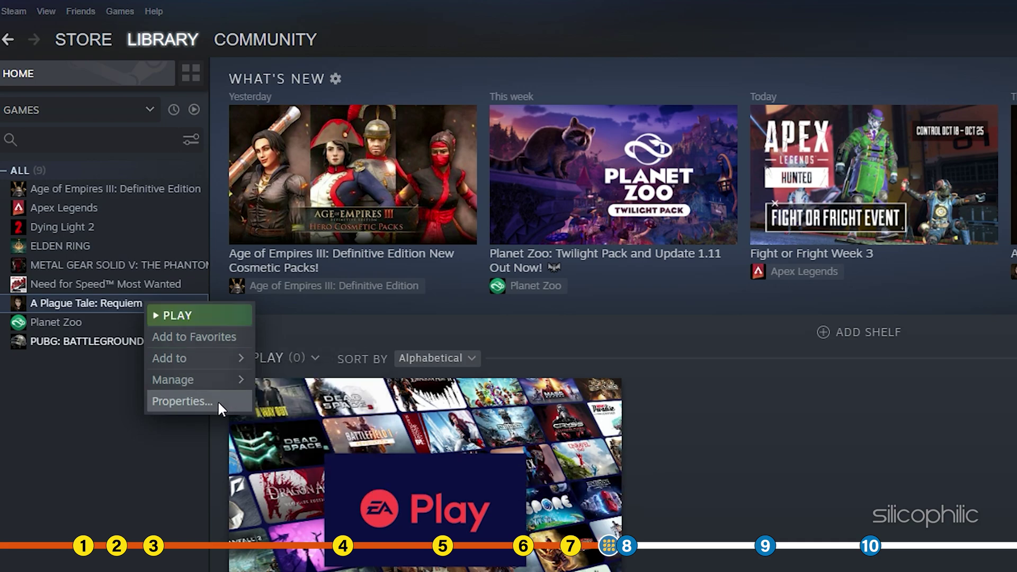
{"action": "left_click", "coordinate": [217, 400]}
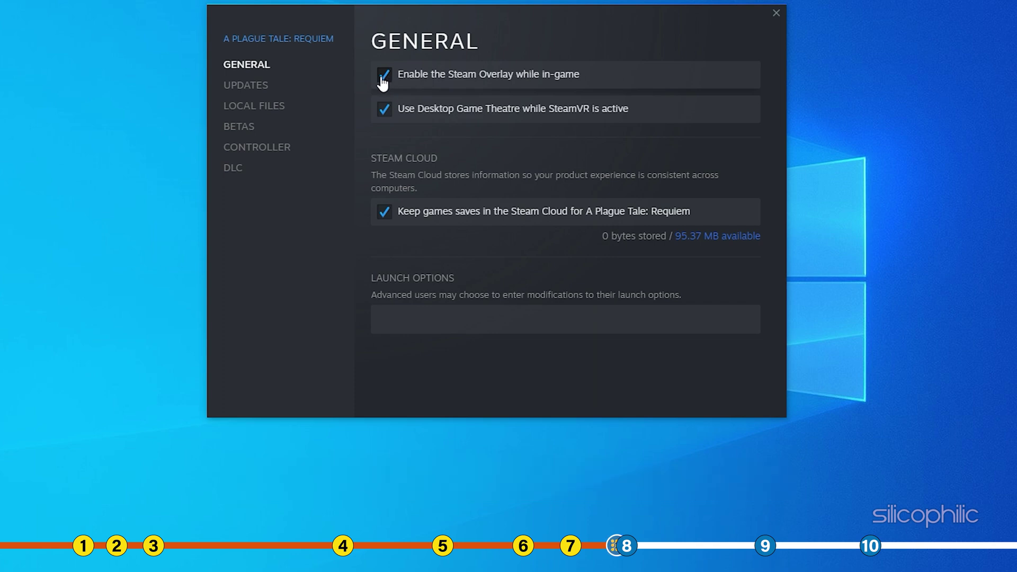
{"action": "left_click", "coordinate": [382, 81]}
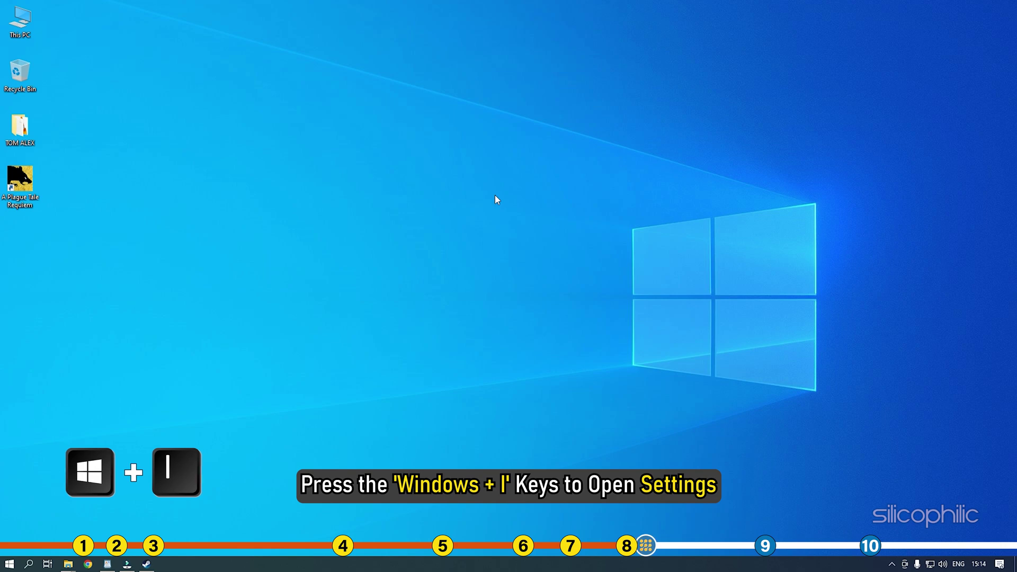
Open Graphics settings via Win+I, System > Display
{"action": "key", "text": "super+i"}
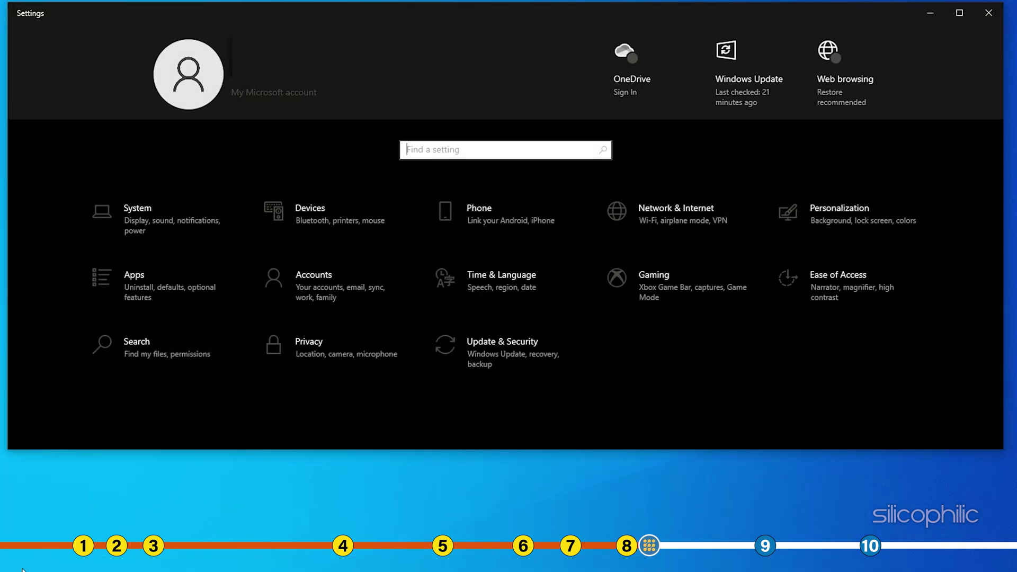
{"action": "left_click", "coordinate": [157, 206]}
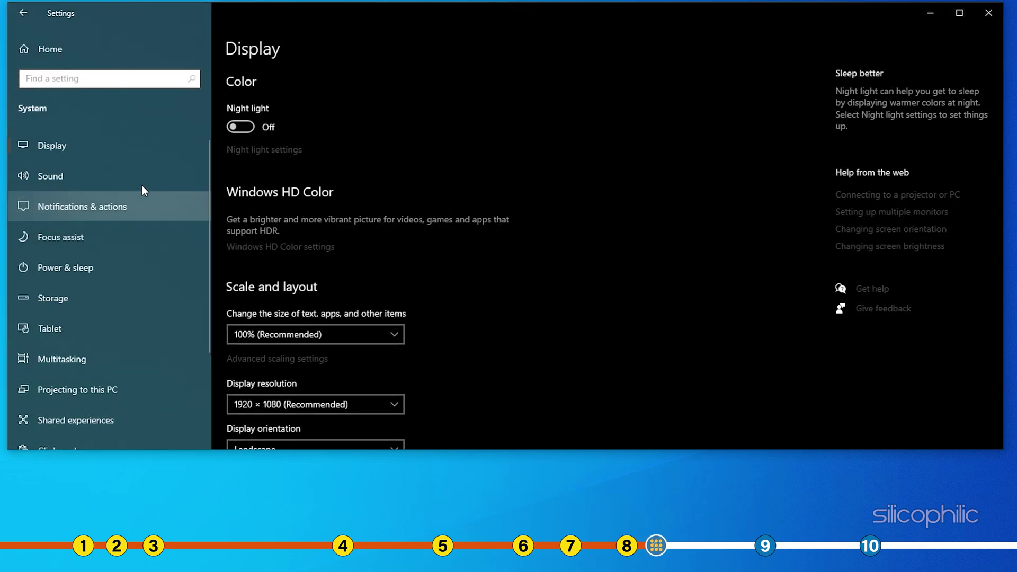
{"action": "left_click", "coordinate": [82, 143]}
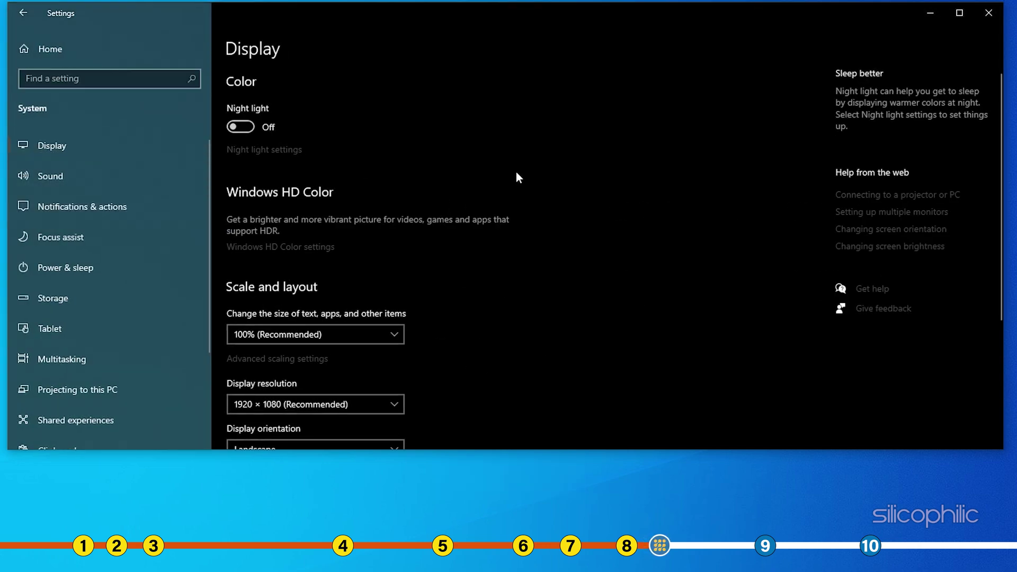
{"action": "scroll", "coordinate": [580, 173], "scroll_direction": "down", "scroll_amount": 2}
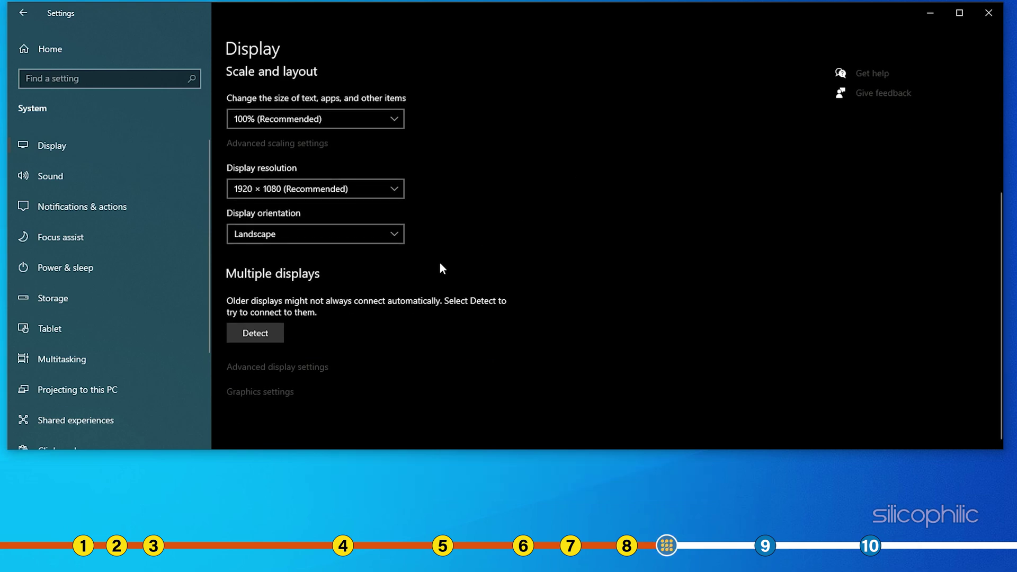
{"action": "left_click", "coordinate": [278, 393]}
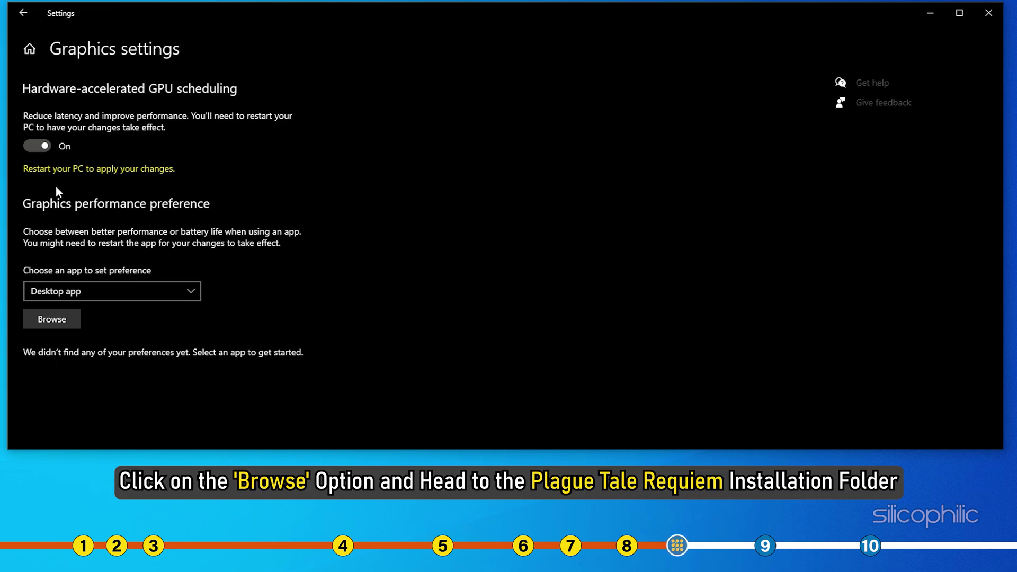
Browse to C:\Program Files (x86)\Steam\steamapps\common\A Plague Tale Requiem and select APlagueTaleRequiem_x64
{"action": "left_click", "coordinate": [69, 323]}
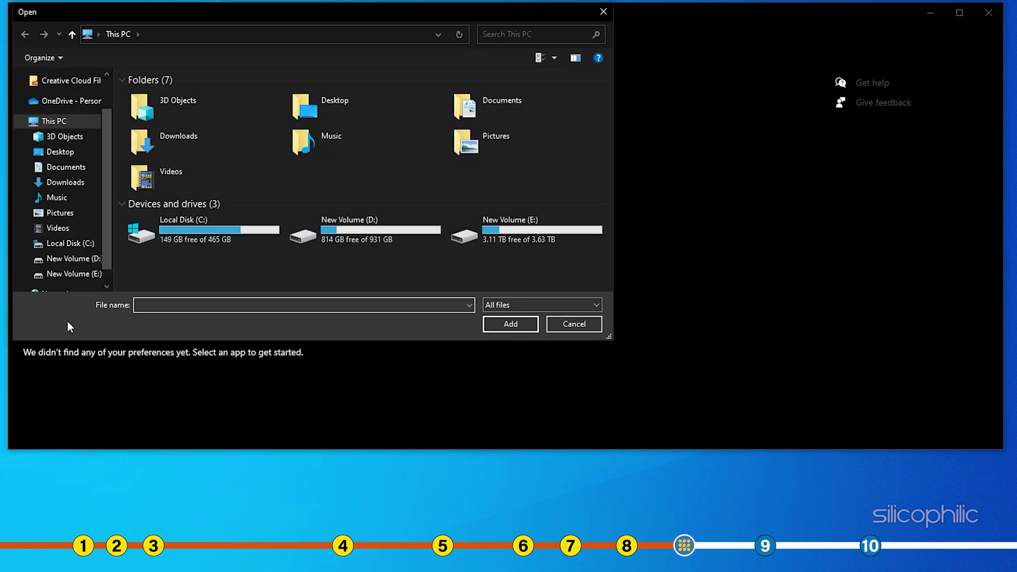
{"action": "double_click", "coordinate": [247, 235]}
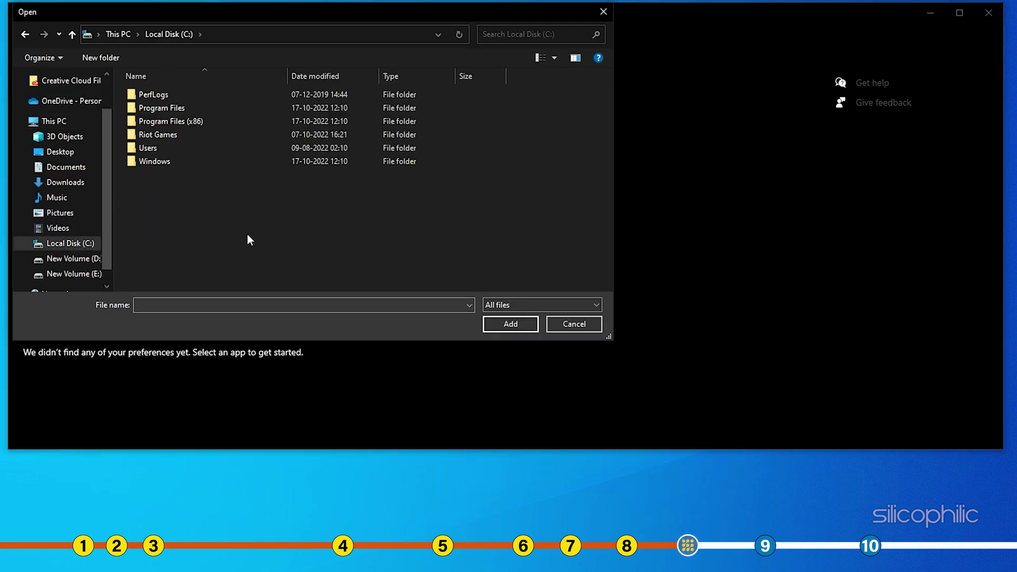
{"action": "double_click", "coordinate": [207, 121]}
{"action": "scroll", "coordinate": [206, 120], "scroll_direction": "down", "scroll_amount": 5}
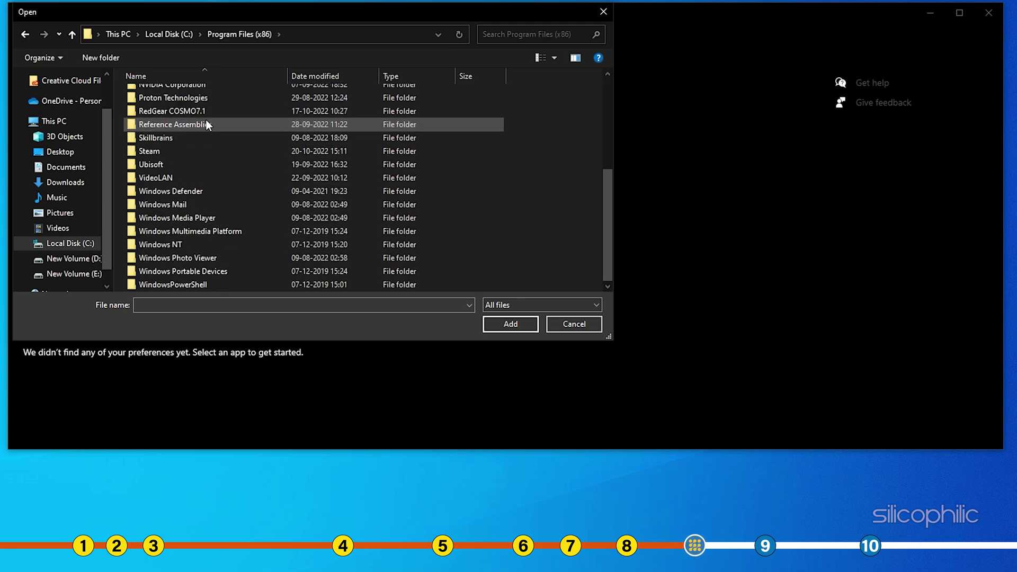
{"action": "double_click", "coordinate": [157, 150]}
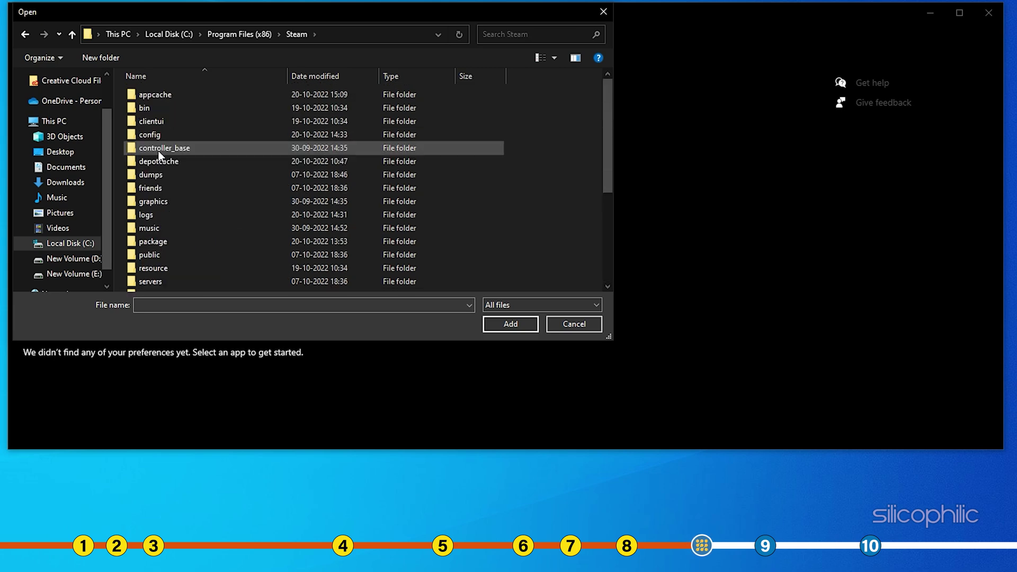
{"action": "scroll", "coordinate": [159, 153], "scroll_direction": "down", "scroll_amount": 4}
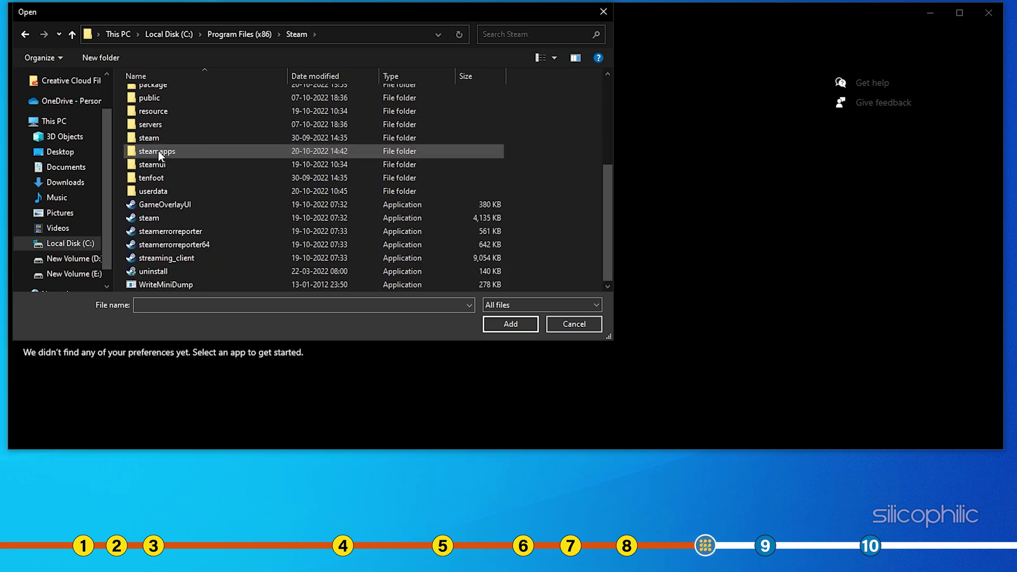
{"action": "double_click", "coordinate": [175, 152]}
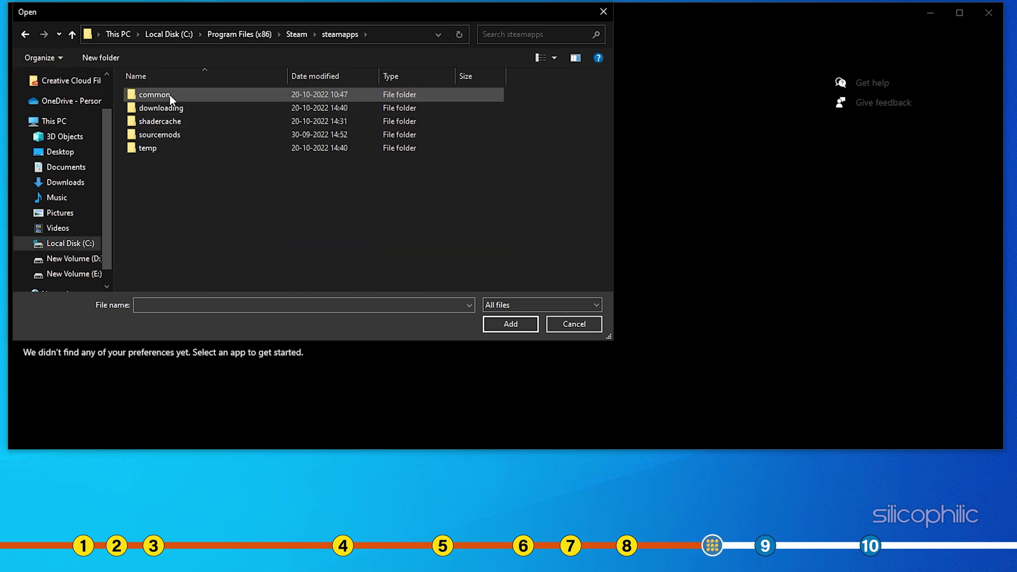
{"action": "double_click", "coordinate": [170, 95]}
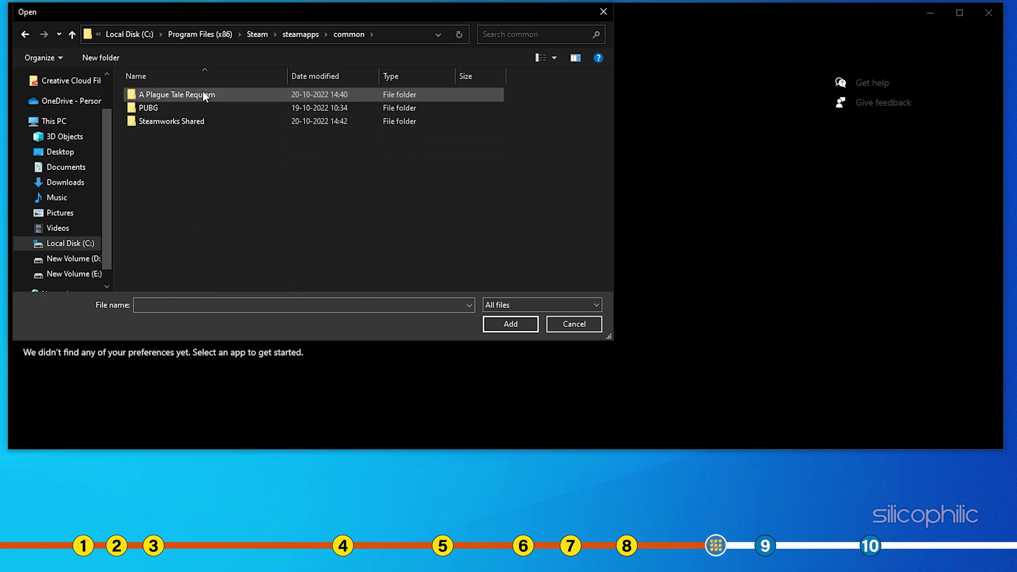
{"action": "double_click", "coordinate": [217, 92]}
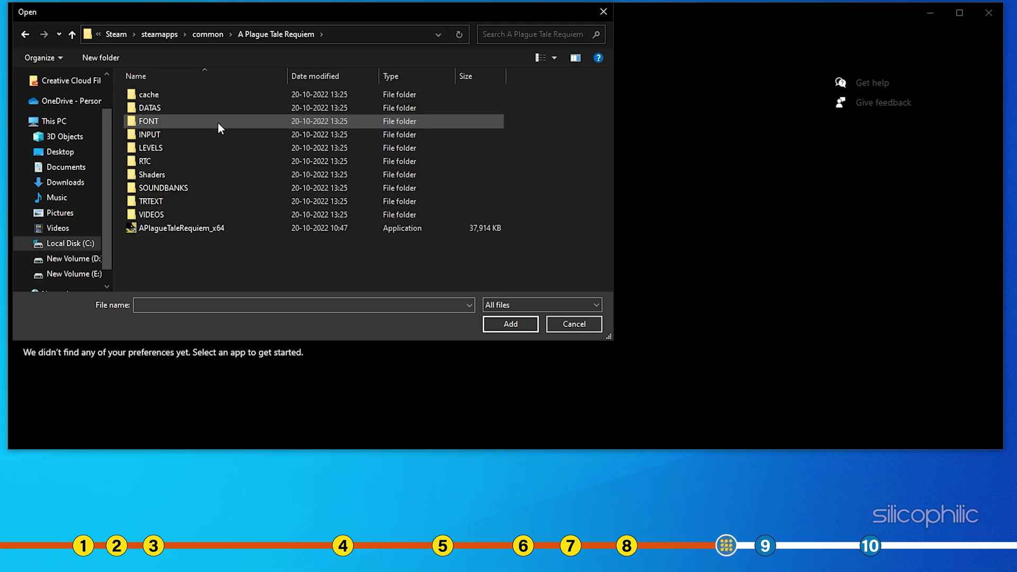
{"action": "left_click", "coordinate": [239, 229]}
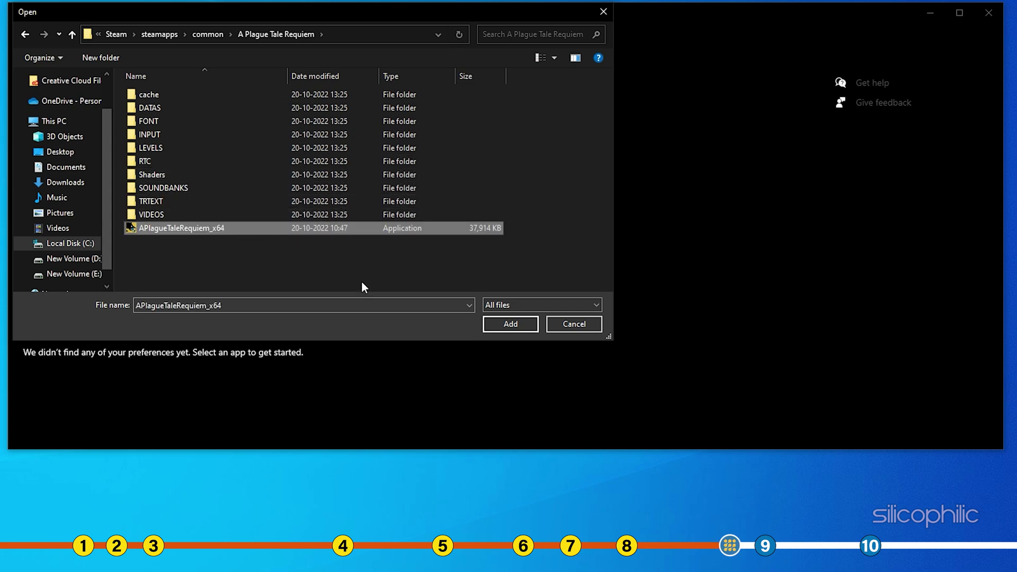
Add APlagueTaleRequiem_x64.exe to the graphics list and save its preference as High performance
{"action": "left_click", "coordinate": [522, 325]}
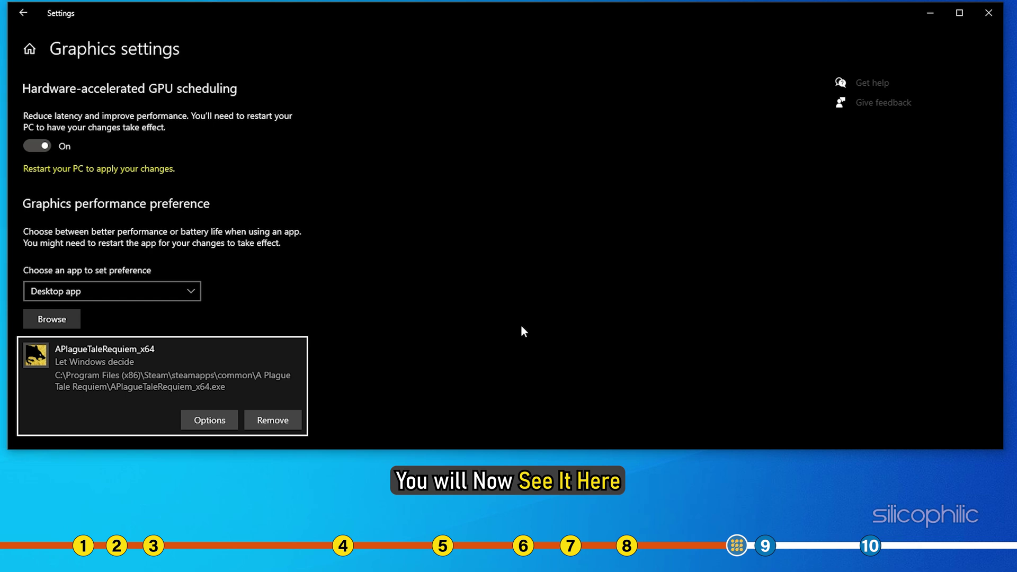
{"action": "left_click", "coordinate": [227, 422]}
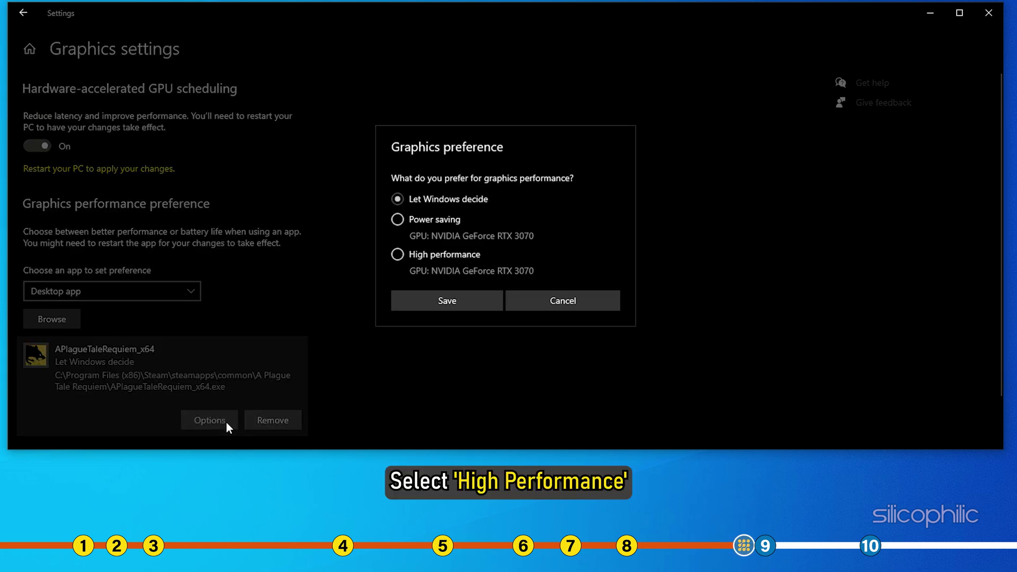
{"action": "left_click", "coordinate": [398, 255]}
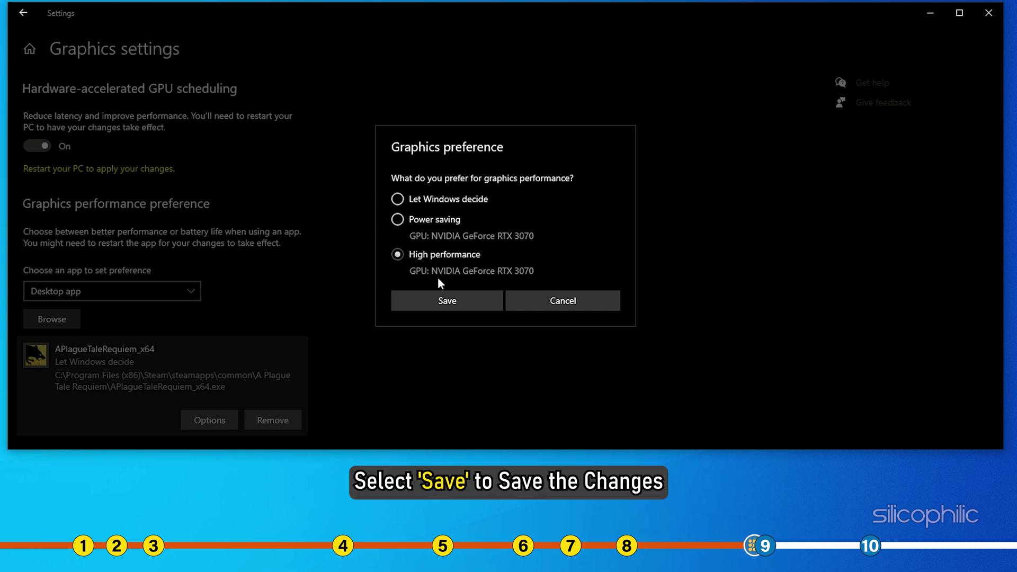
{"action": "left_click", "coordinate": [469, 299]}
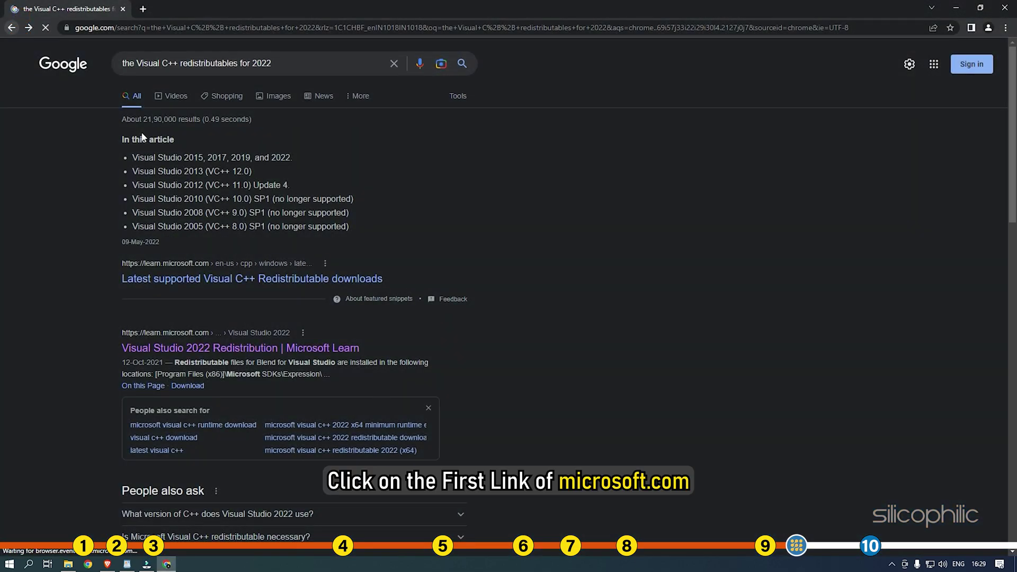
Open the learn.microsoft.com result for the latest supported Visual C++ Redistributable downloads
{"action": "left_click", "coordinate": [222, 278]}
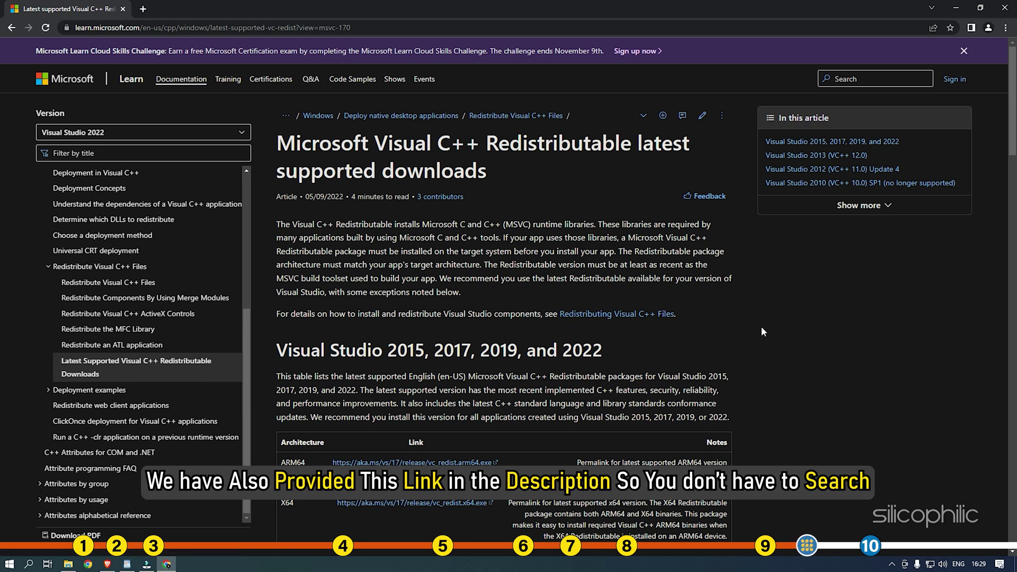
Download the X64 installer VC_redist.x64.exe from the Microsoft Learn download table
{"action": "scroll", "coordinate": [760, 327], "scroll_direction": "down", "scroll_amount": 3}
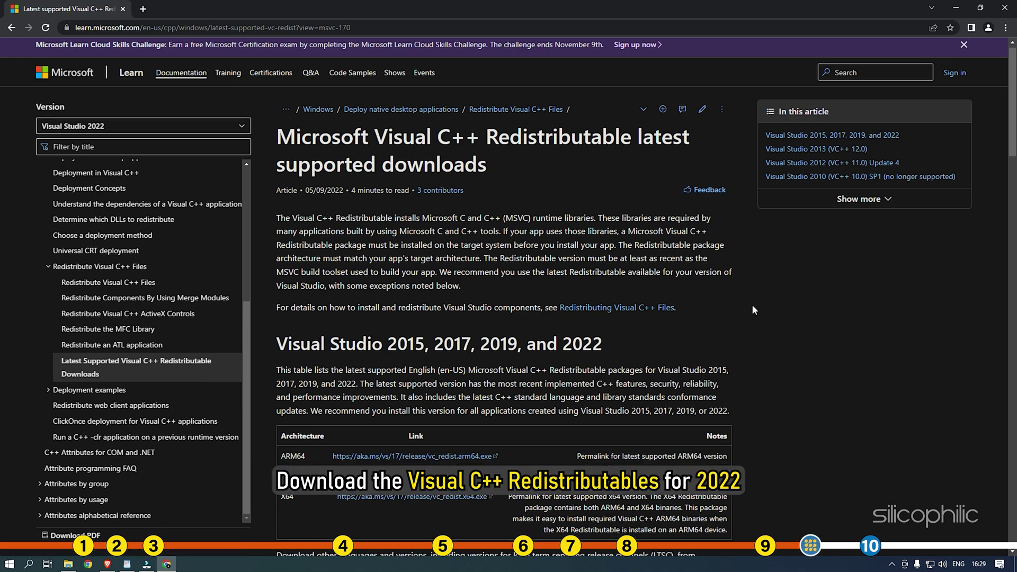
{"action": "scroll", "coordinate": [760, 308], "scroll_direction": "up", "scroll_amount": 3}
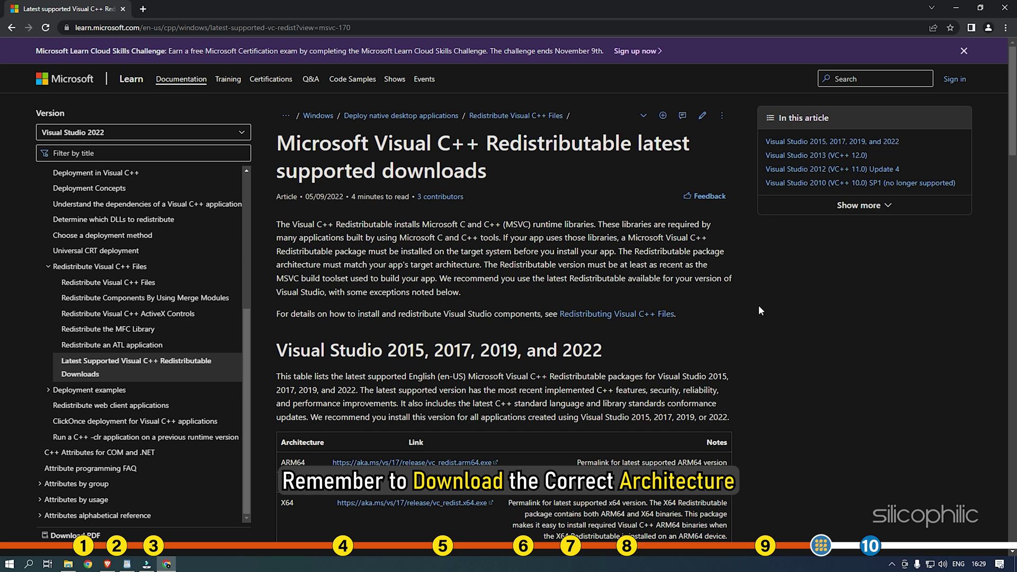
{"action": "scroll", "coordinate": [758, 306], "scroll_direction": "down", "scroll_amount": 6}
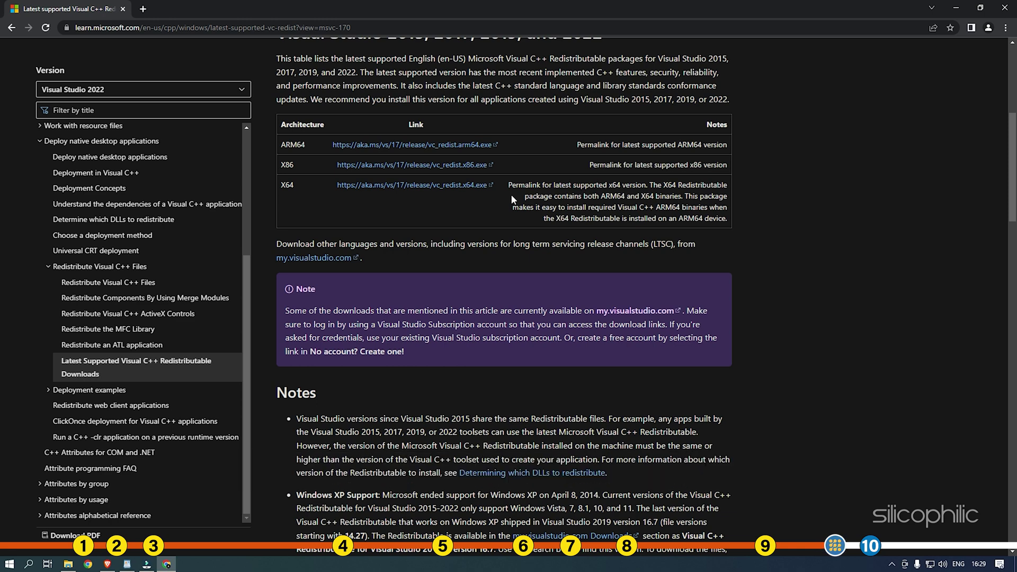
{"action": "left_click", "coordinate": [466, 185]}
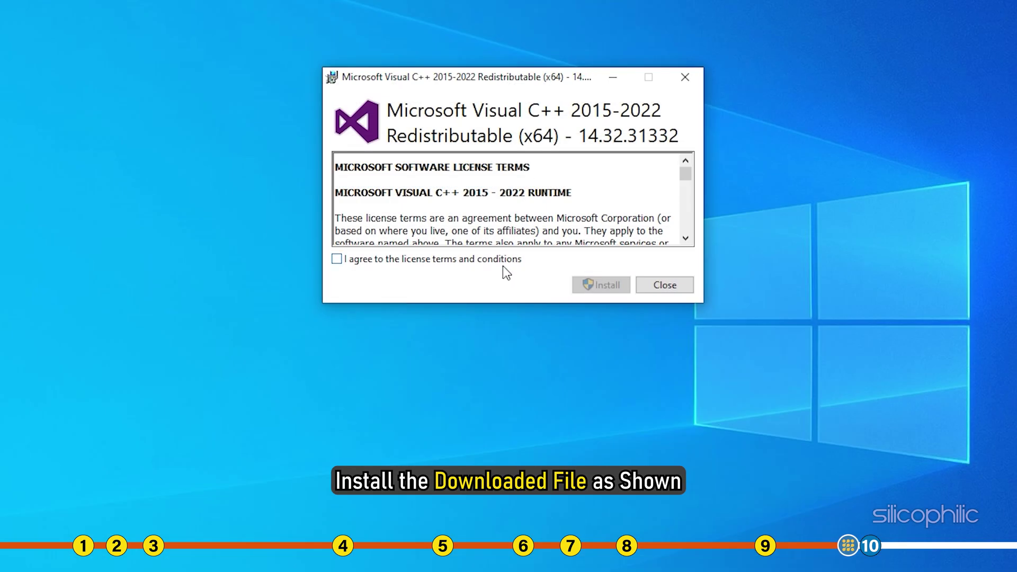
Accept the license terms and install the Visual C++ 2015-2022 Redistributable (x64), approving the UAC prompt
{"action": "left_click", "coordinate": [503, 265]}
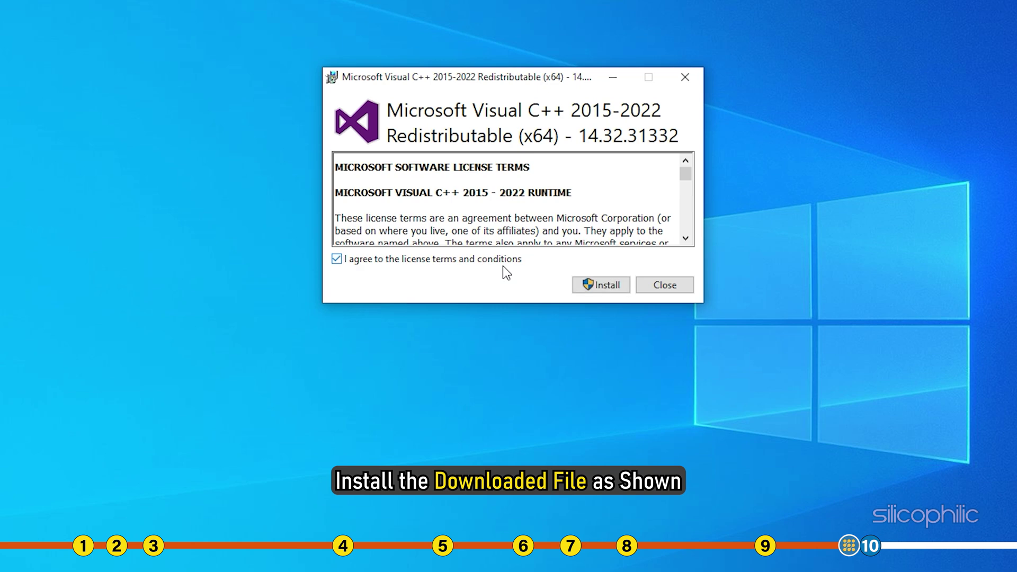
{"action": "left_click", "coordinate": [621, 285]}
{"action": "left_click", "coordinate": [499, 289]}
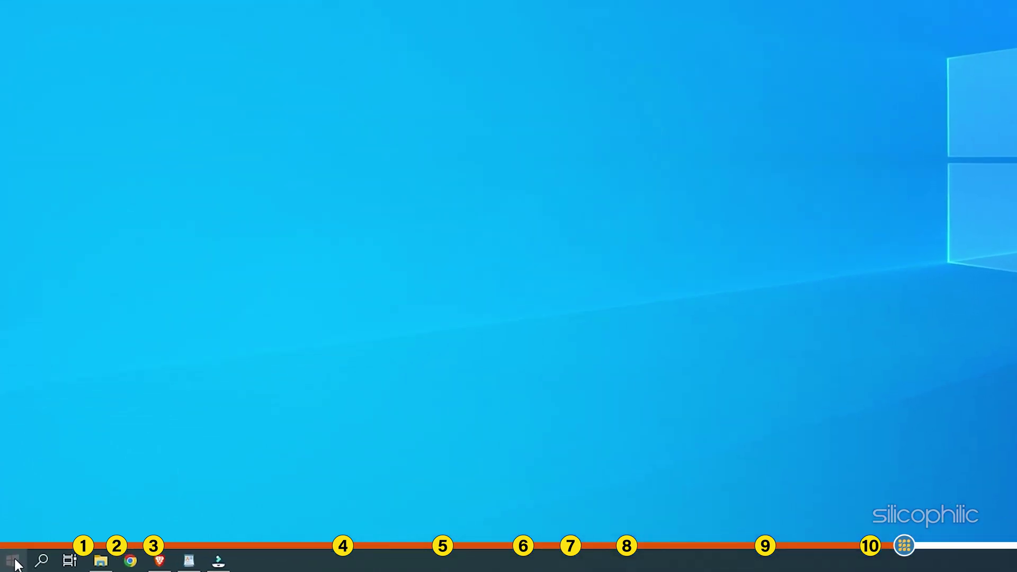
Launch Windows PowerShell (Admin) from the Start right-click menu
{"action": "right_click", "coordinate": [12, 562]}
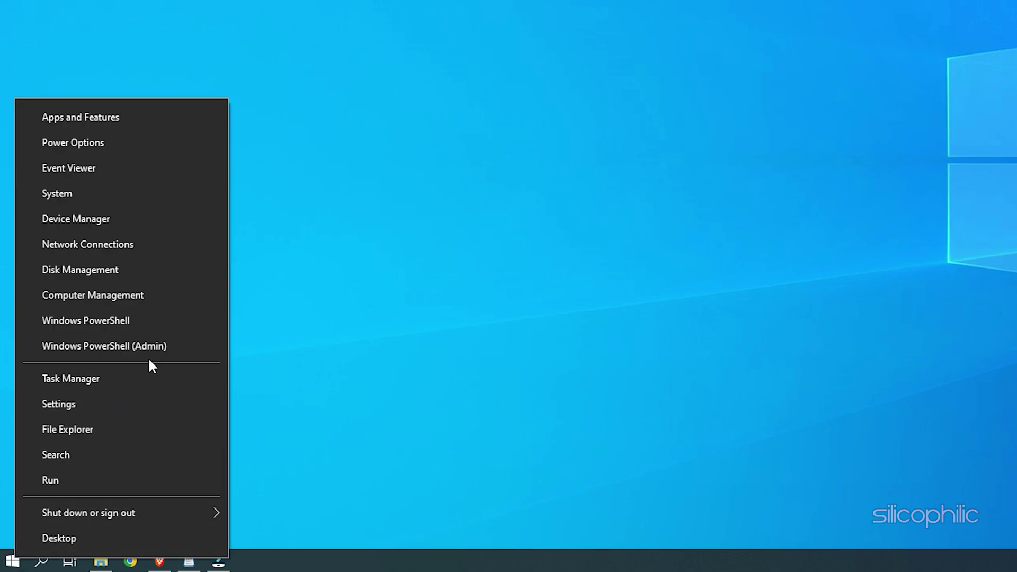
{"action": "left_click", "coordinate": [170, 346]}
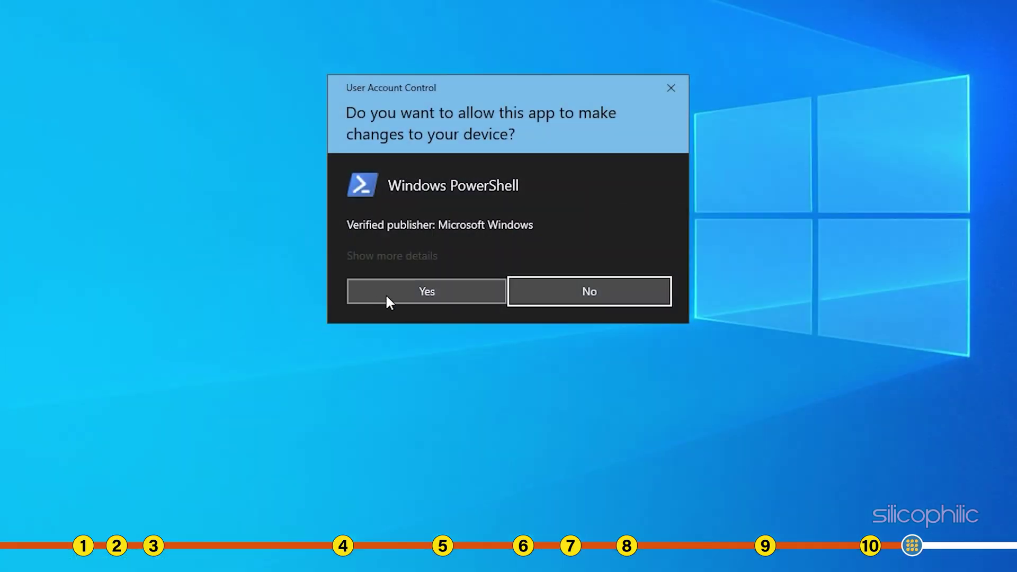
{"action": "left_click", "coordinate": [449, 290]}
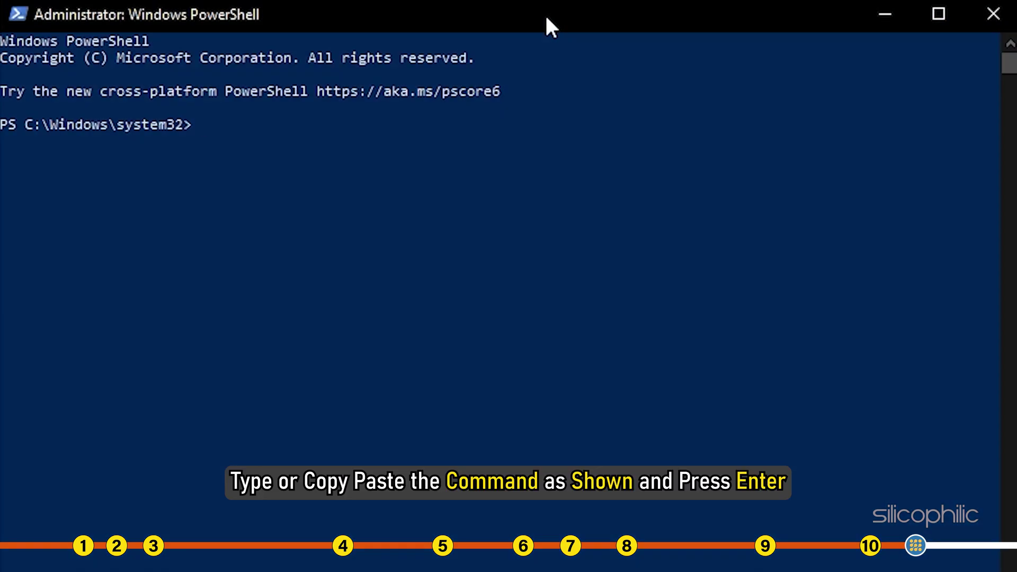
Remove Microsoft.GamingServices for all users, then open its Microsoft Store page with ms-windows-store
{"action": "type", "text": "get-appxpackage Microsoft.GamingServices | remove-AppxPackage -allusers"}
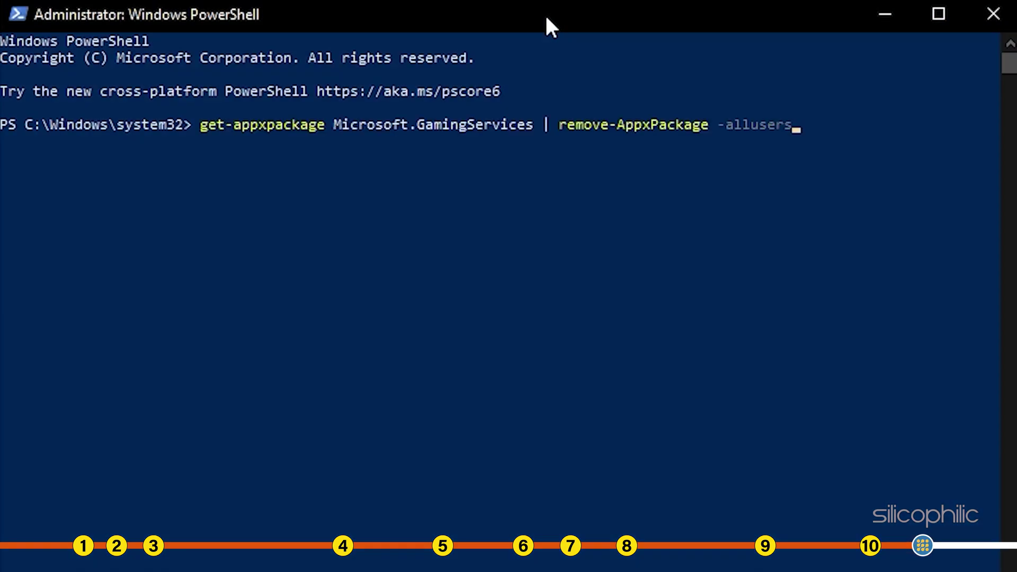
{"action": "key", "text": "Return"}
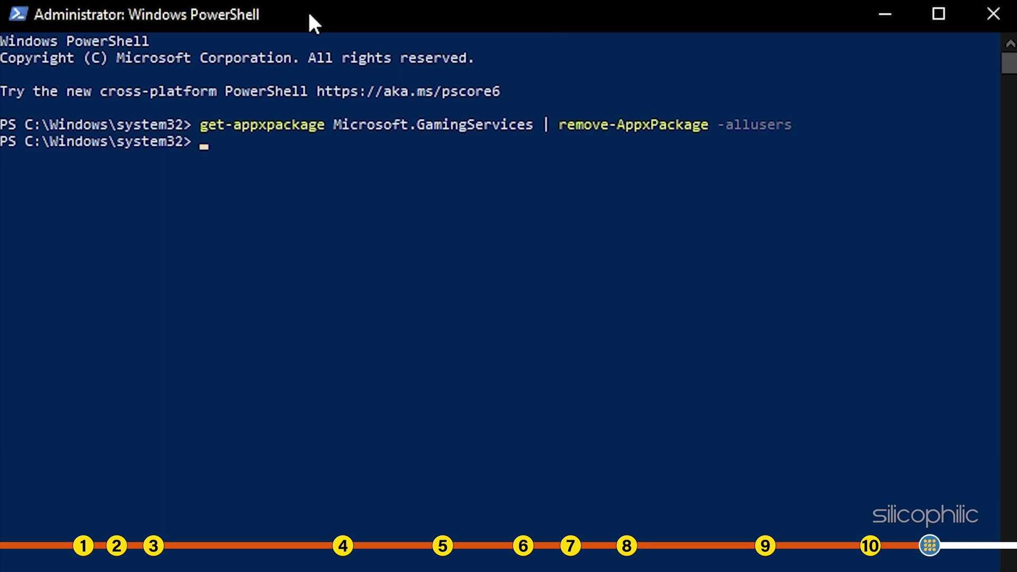
{"action": "type", "text": "start ms-windows-store://pdp/?productid=9MWPM2CQNLHN"}
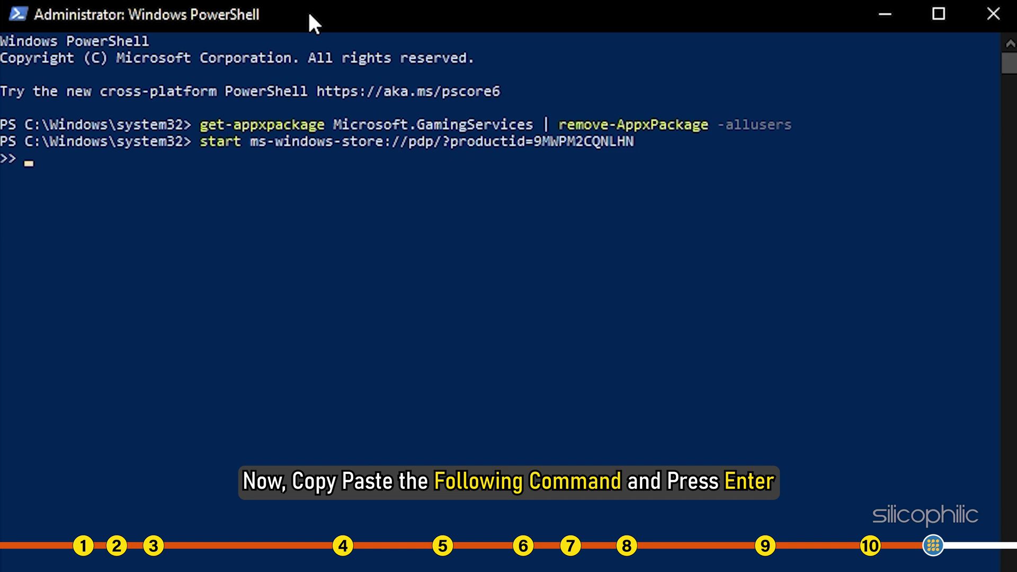
{"action": "key", "text": "Return"}
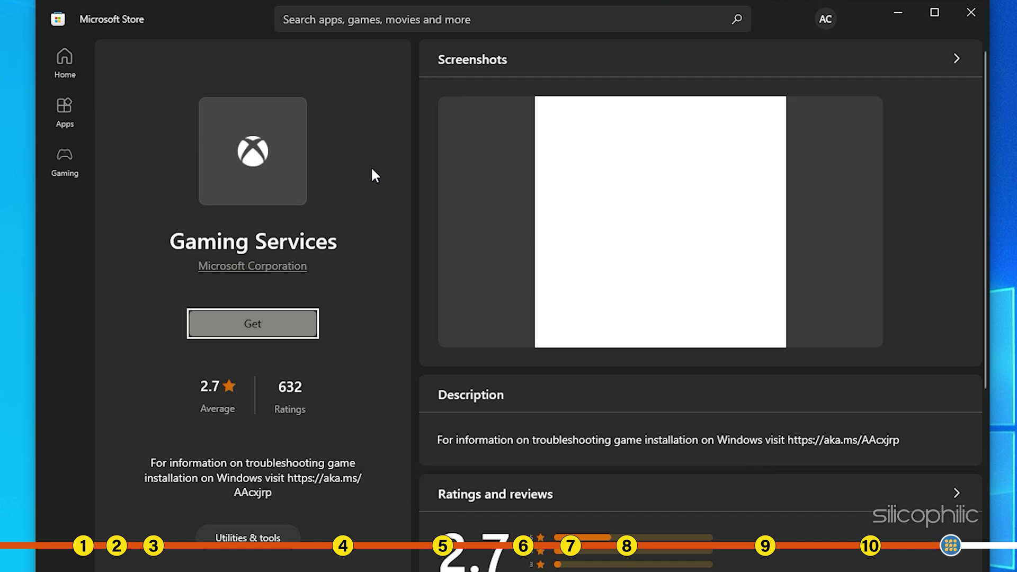
Get Gaming Services from the Microsoft Store and approve the UAC prompt to install it
{"action": "left_click", "coordinate": [276, 337]}
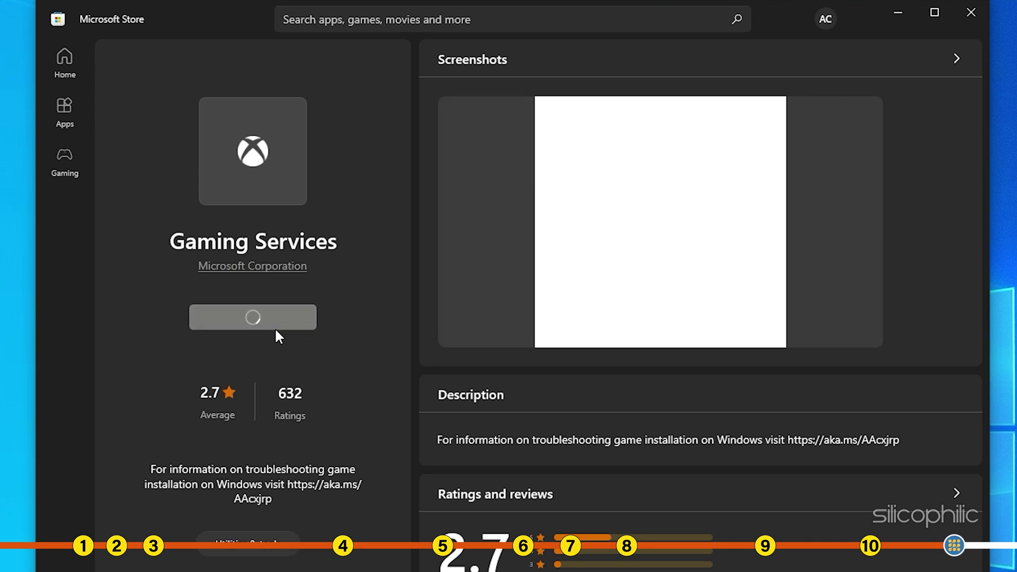
{"action": "left_click", "coordinate": [498, 501]}
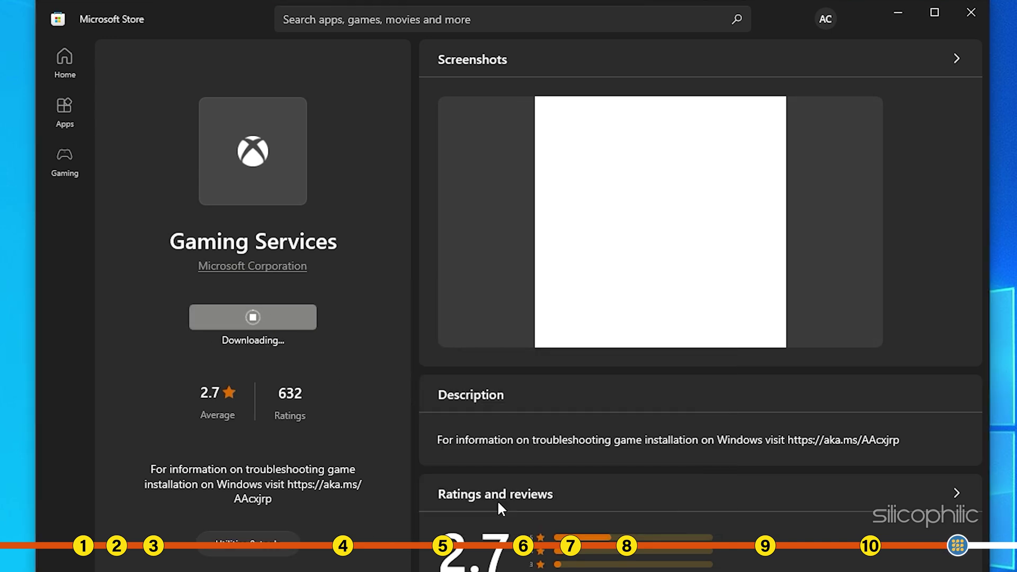